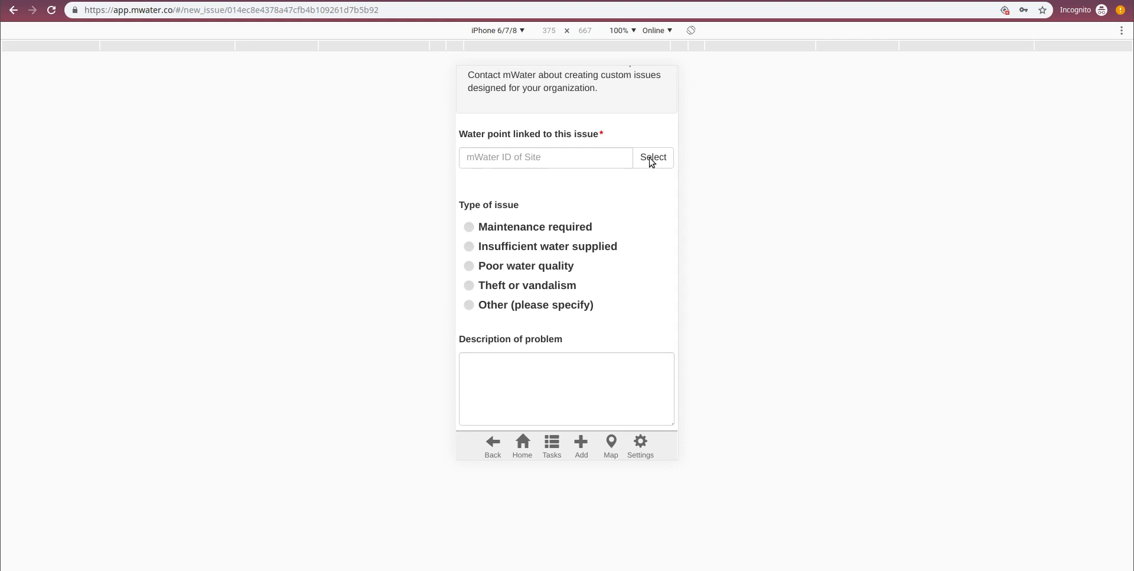
- Link the existing site "Test water point" to the new issue
click(652, 158)
mouse_move(566, 309)
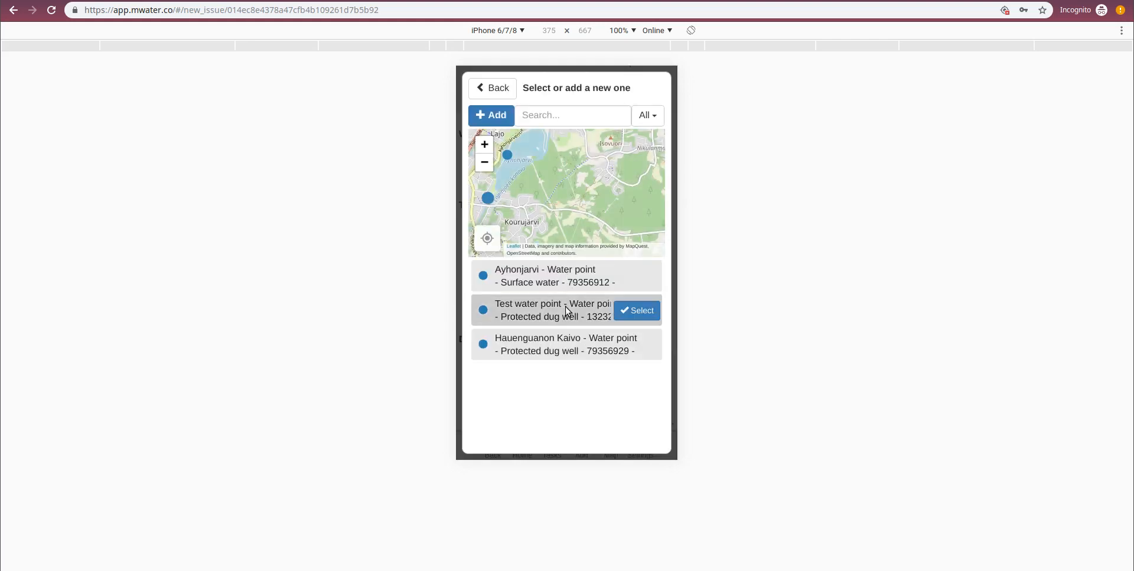
click(637, 311)
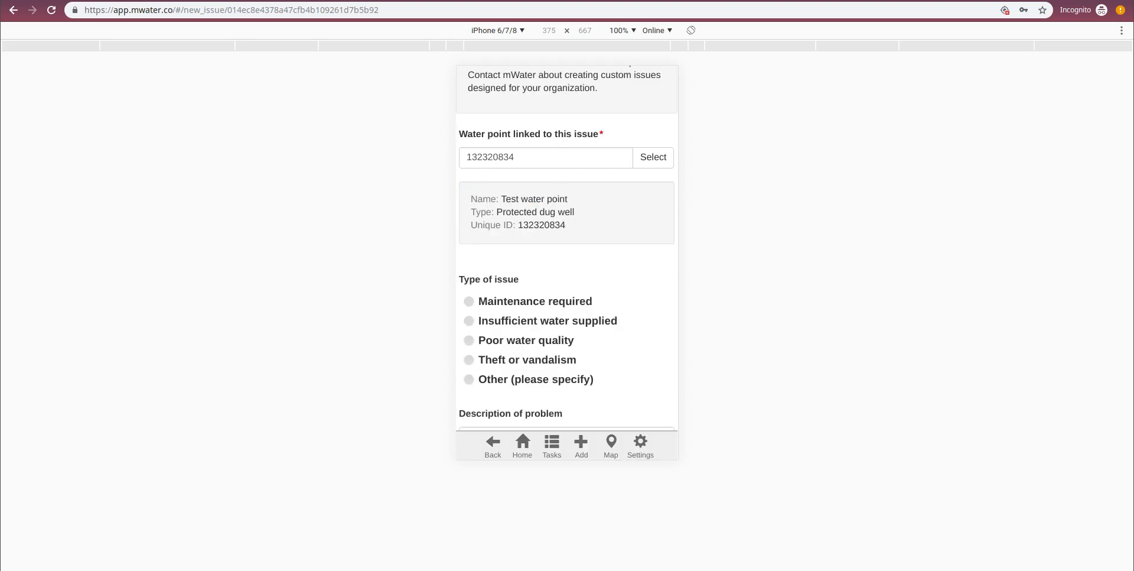
- Set the type of issue to "Maintenance required" and submit the new issue
scroll(609, 196, down, 2)
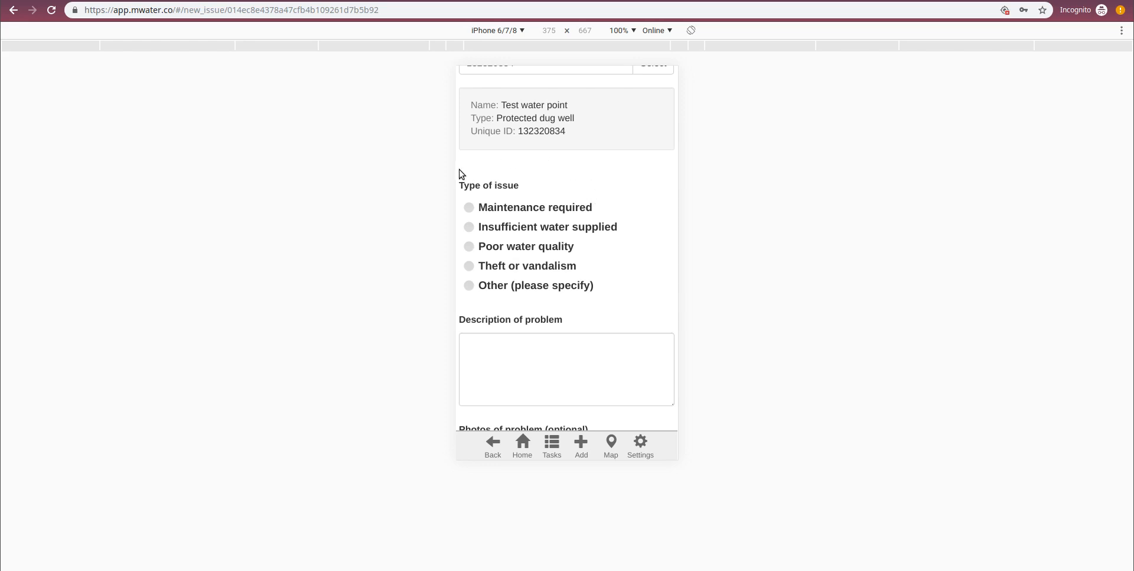
scroll(610, 179, down, 1)
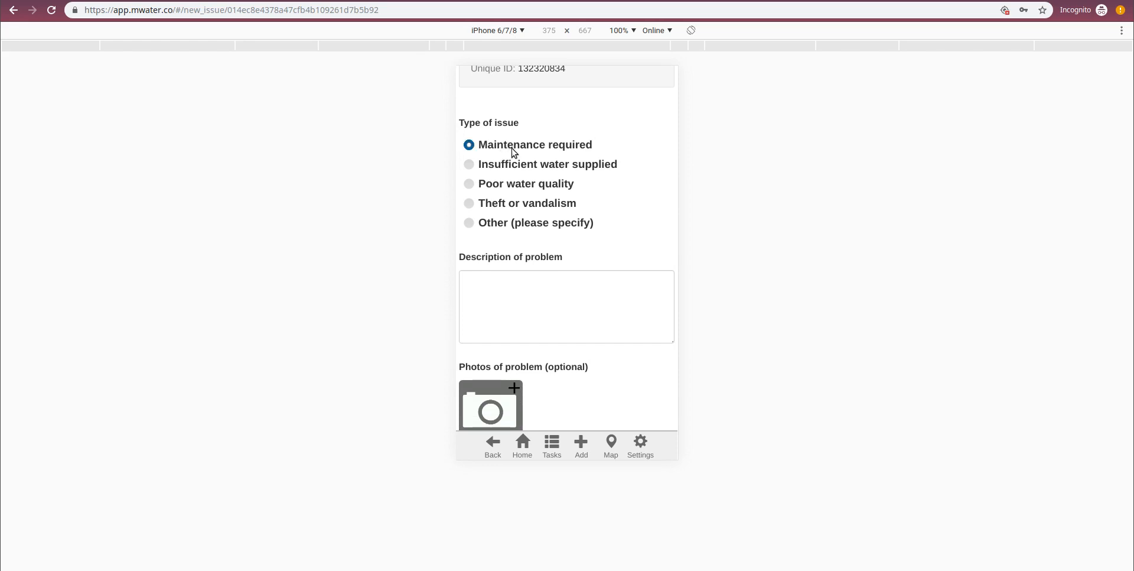
scroll(506, 289, down, 1)
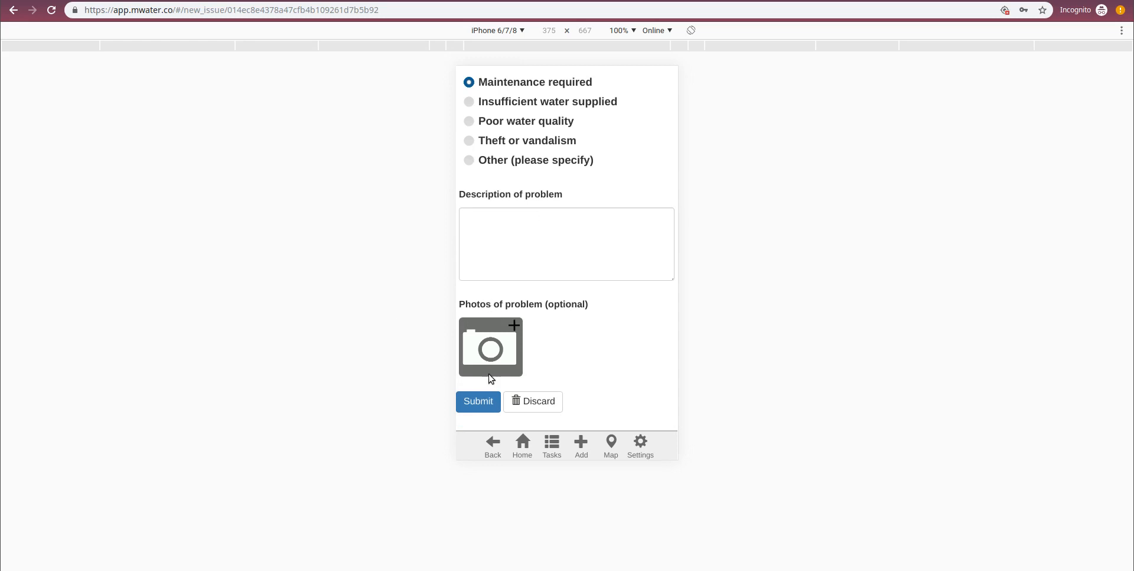
scroll(537, 213, up, 3)
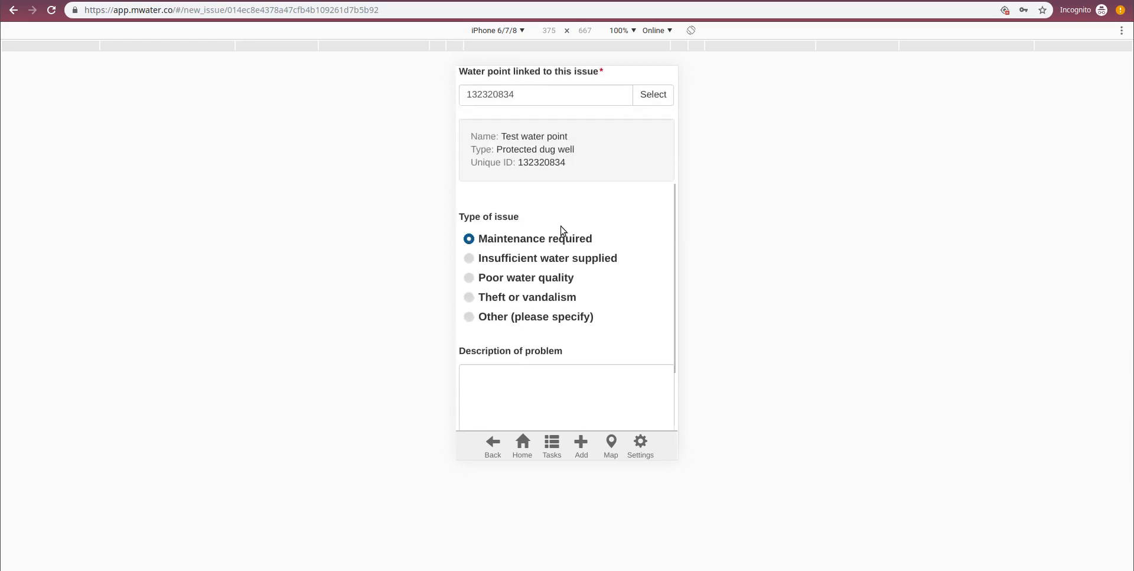
scroll(504, 293, down, 3)
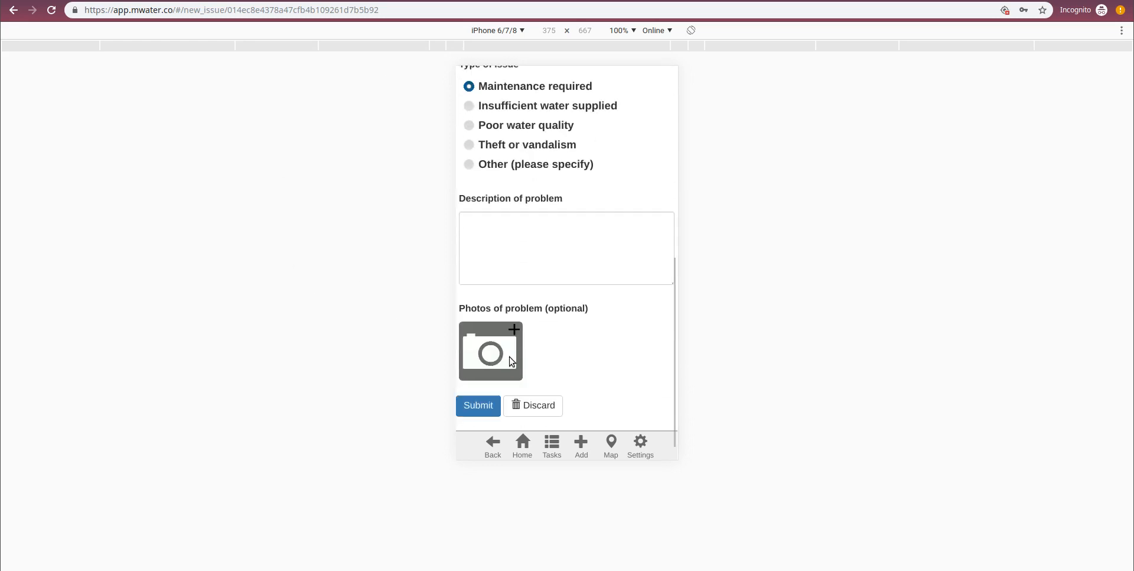
click(475, 399)
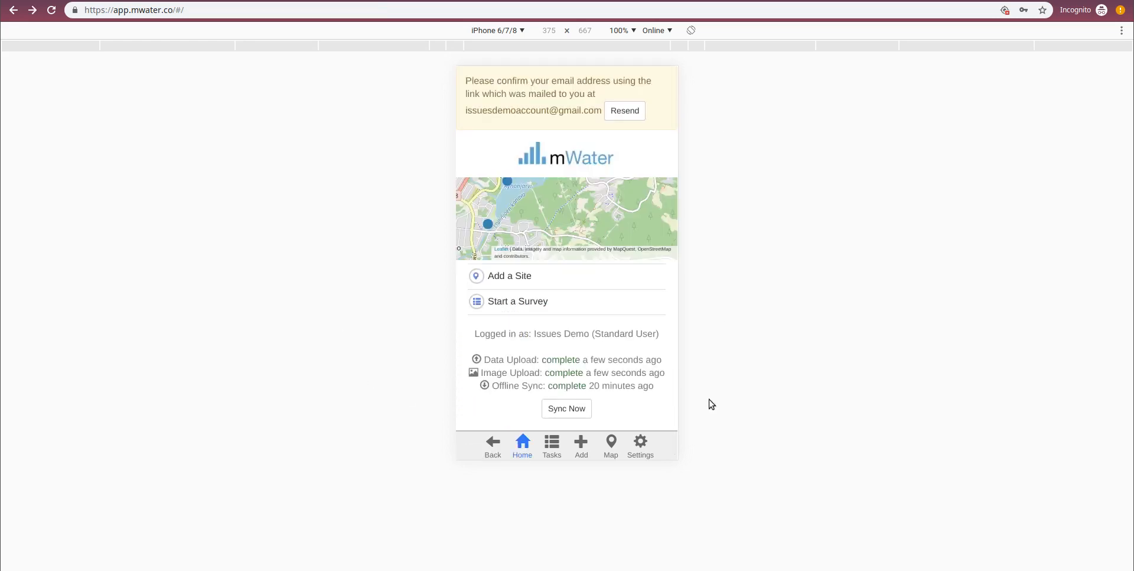
- Run a data sync from the home screen
scroll(624, 355, down, 1)
click(590, 367)
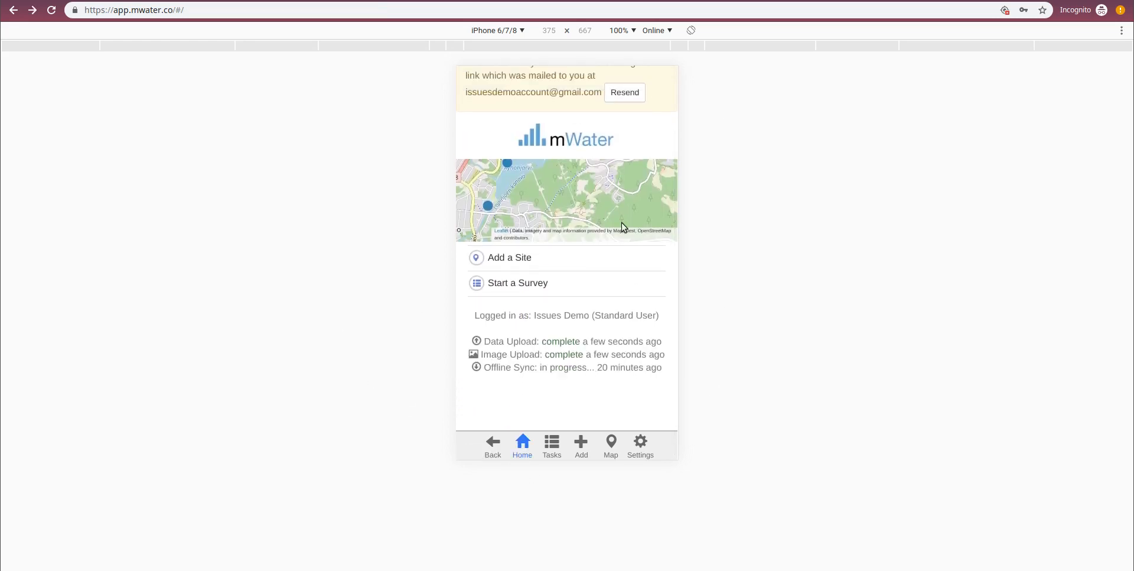
scroll(518, 416, down, 1)
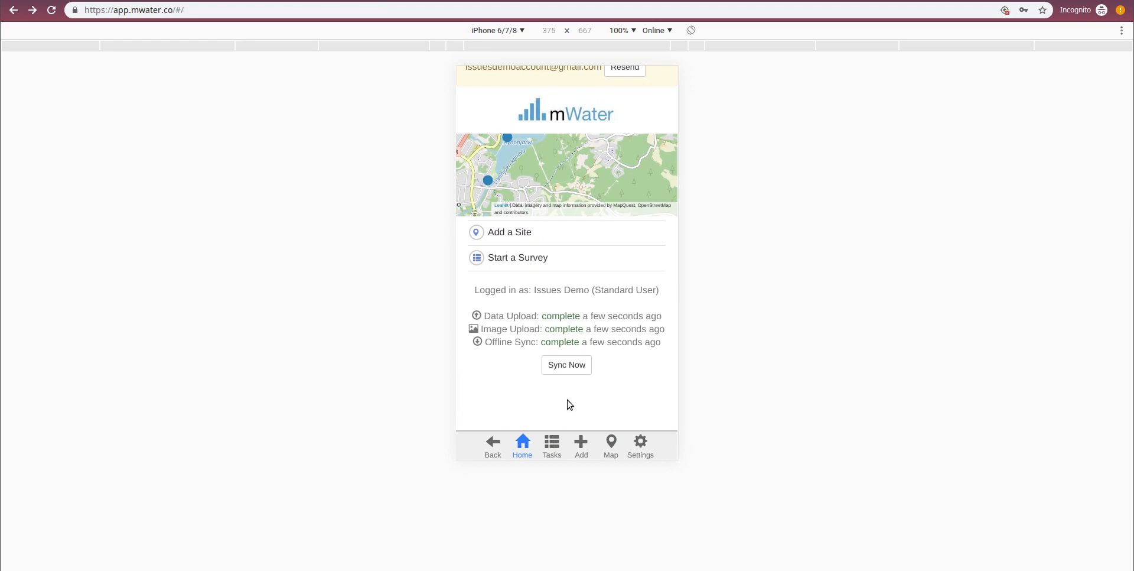
- Open the Water Point Functionality Issue for "Test water point" among the self-created issues and assign it to the current account
click(553, 443)
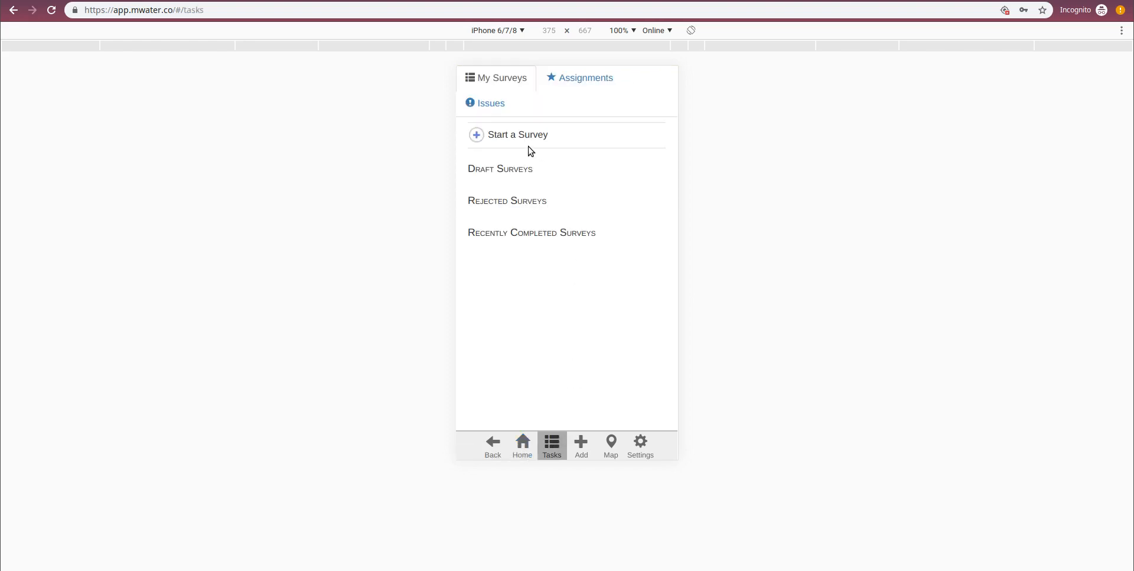
click(493, 107)
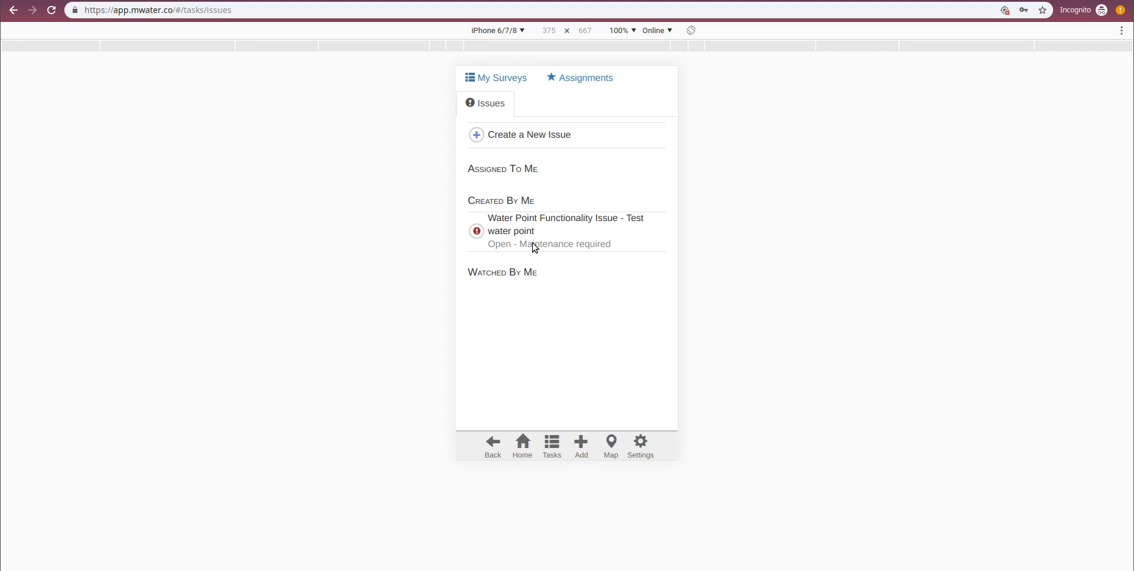
click(518, 222)
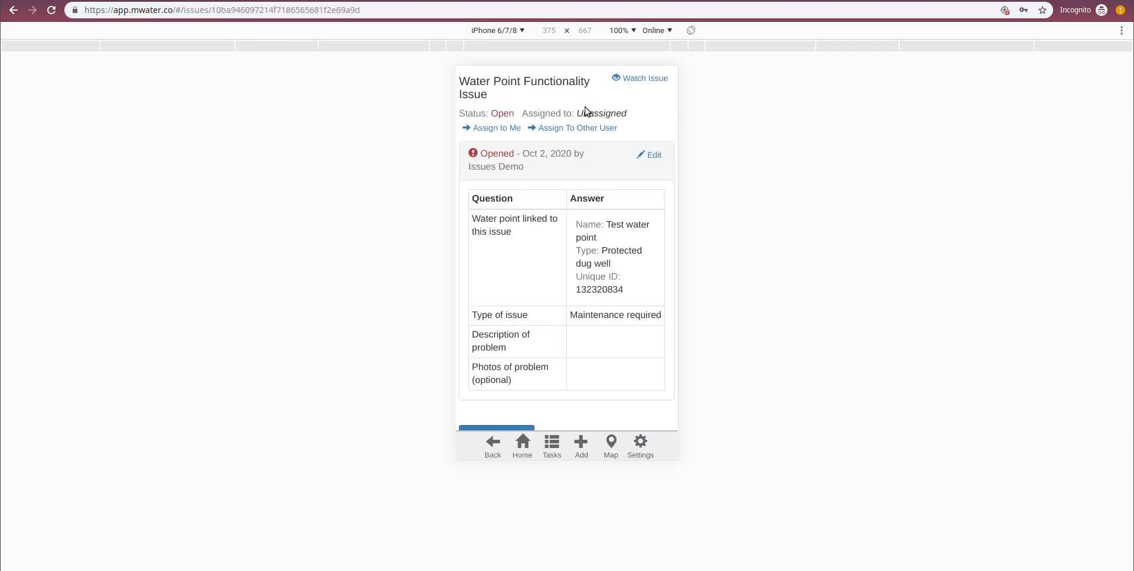
click(506, 131)
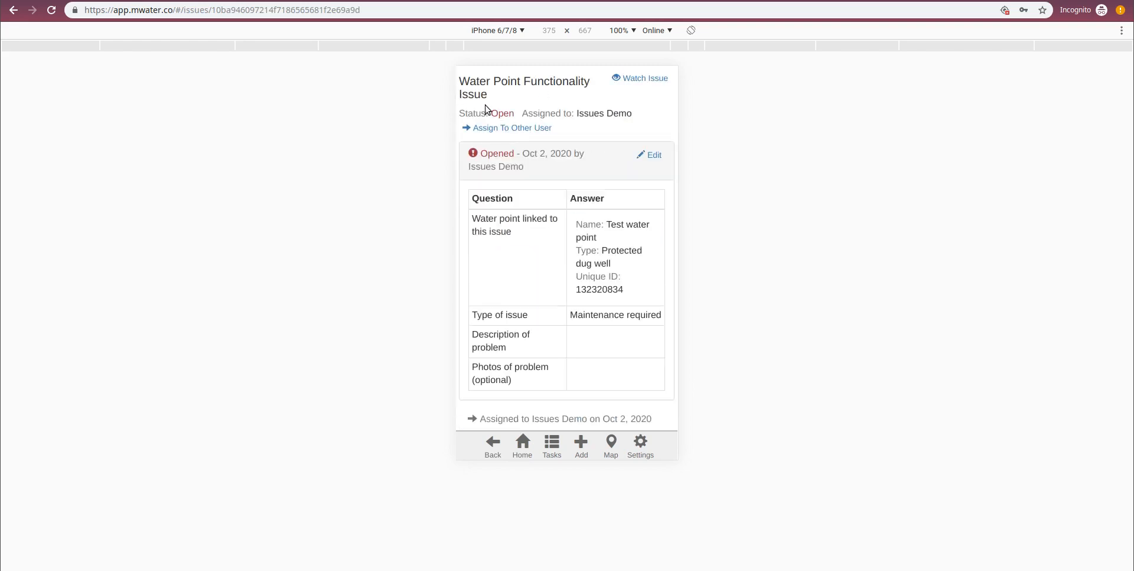
- Examine the issue's answers, its assignment entry and the available issue actions
scroll(596, 171, down, 3)
scroll(591, 178, up, 3)
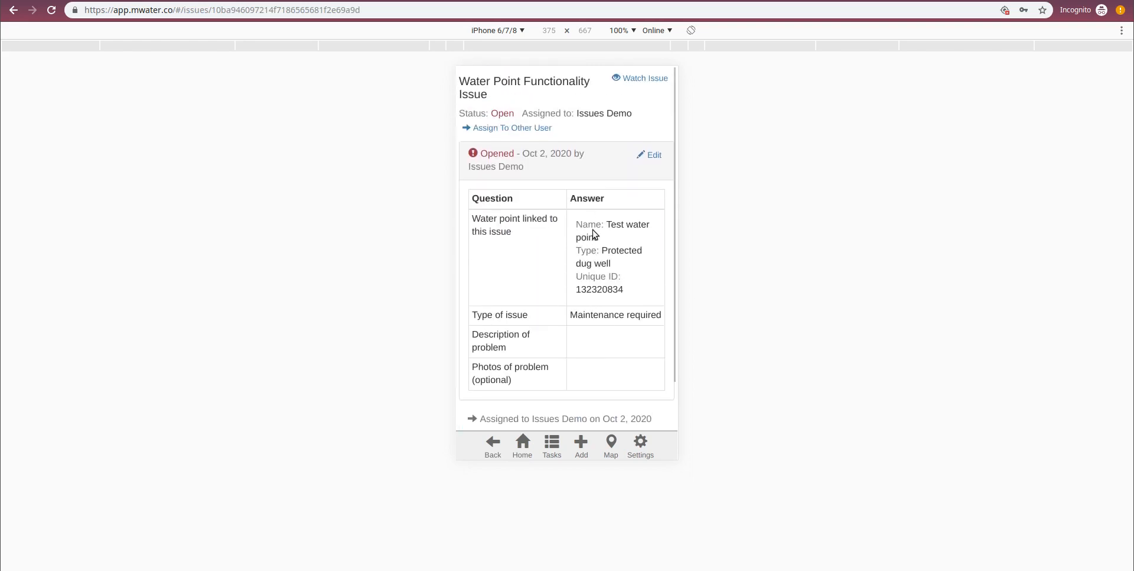
scroll(594, 232, down, 3)
scroll(590, 274, up, 3)
scroll(531, 177, down, 3)
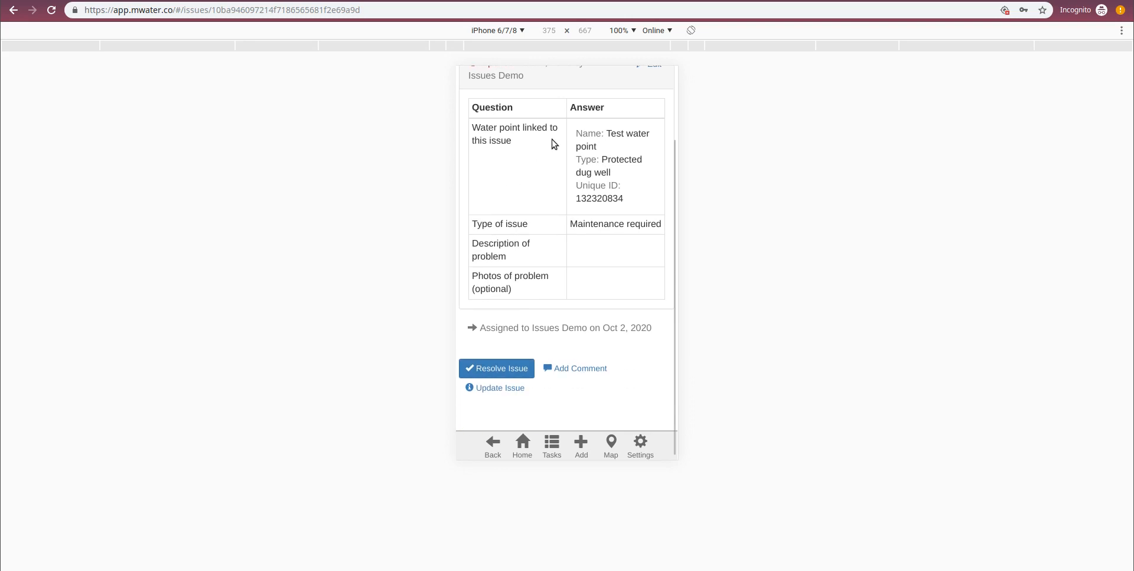
scroll(552, 144, up, 2)
scroll(557, 154, down, 2)
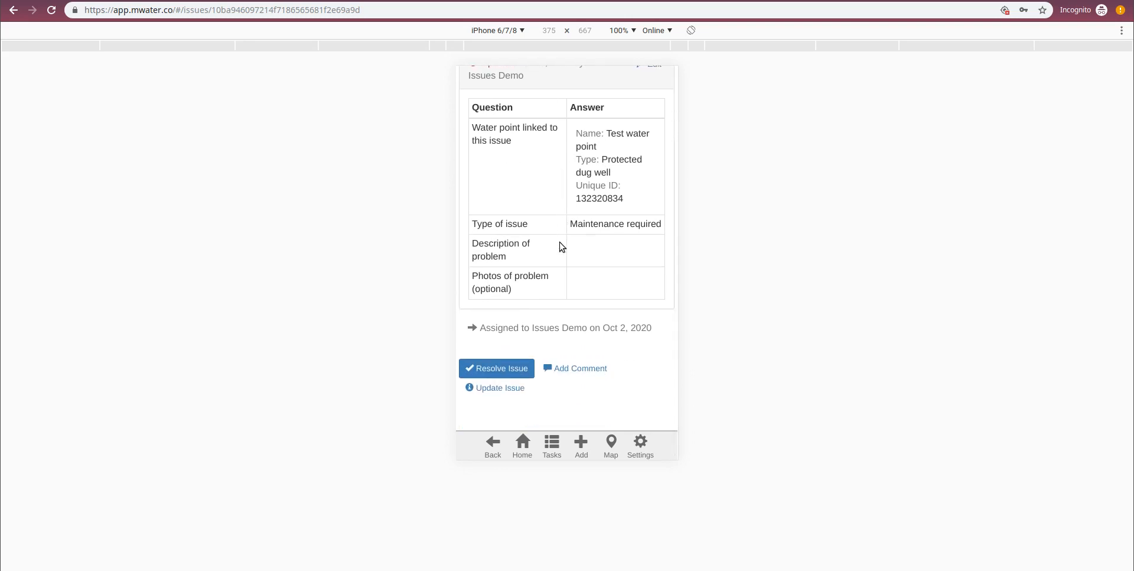
scroll(473, 313, up, 1)
- Submit an issue update with the reason "Problem diagnosed" and the description "Silt in the mechanism"
scroll(472, 302, down, 1)
click(510, 390)
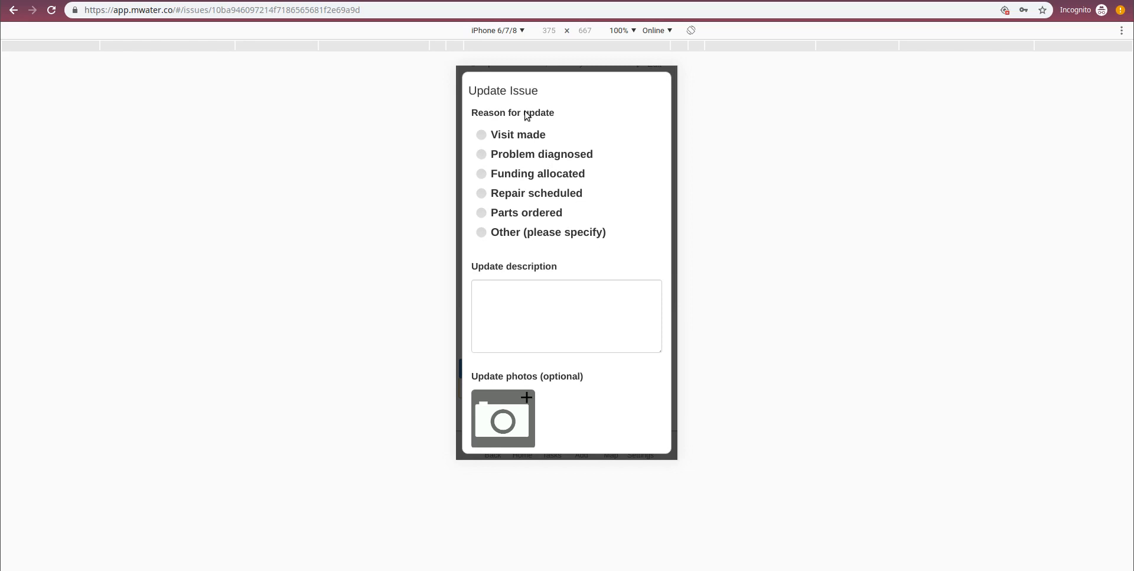
click(502, 139)
click(507, 159)
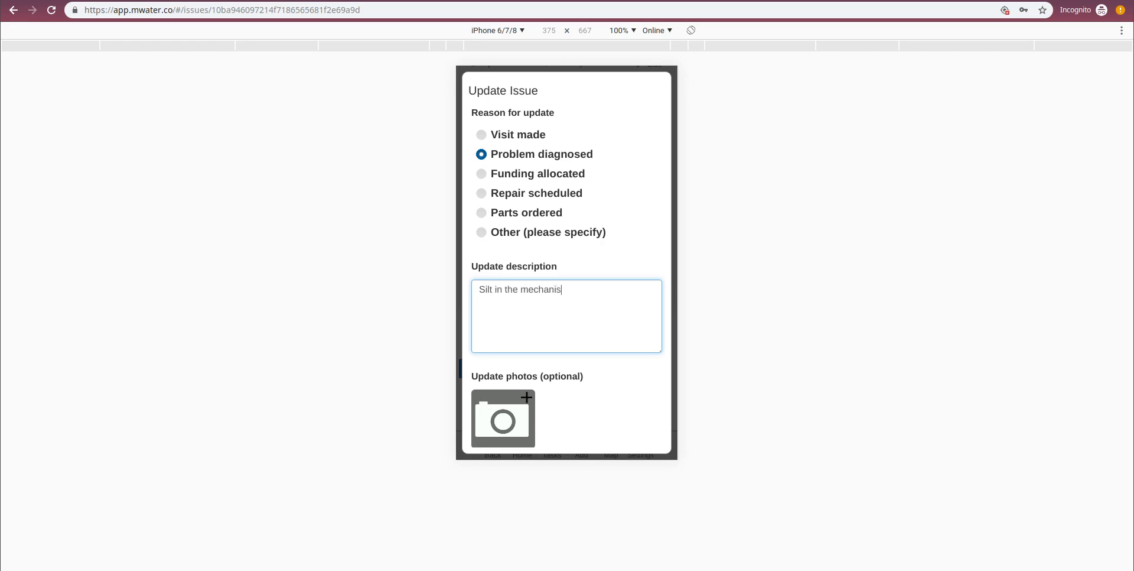
scroll(520, 349, down, 1)
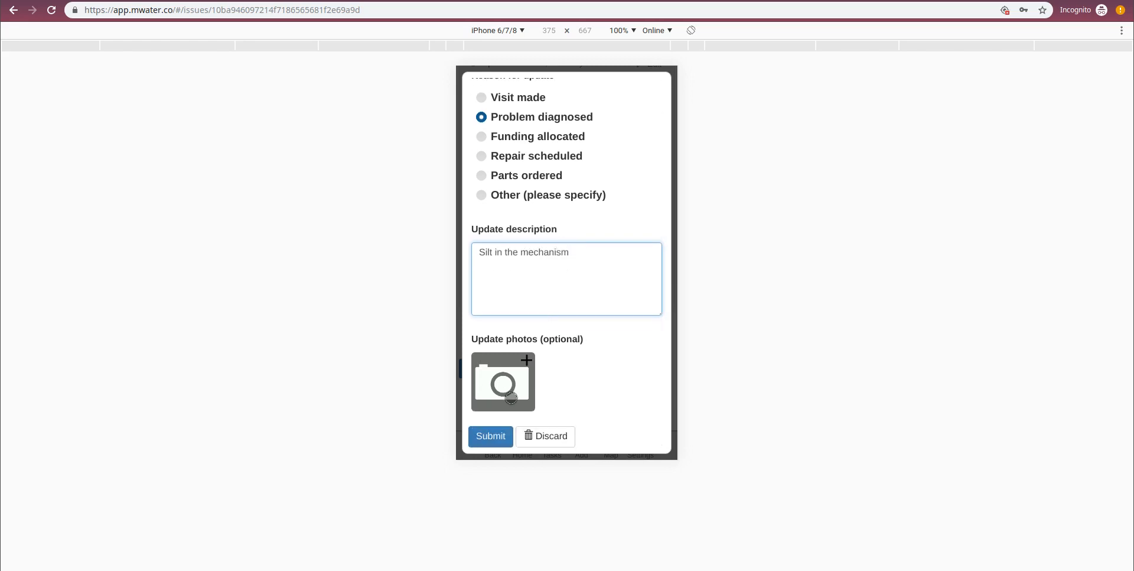
click(478, 435)
- Review the issue's history, from the opening answers to the submitted update entry
scroll(577, 189, down, 2)
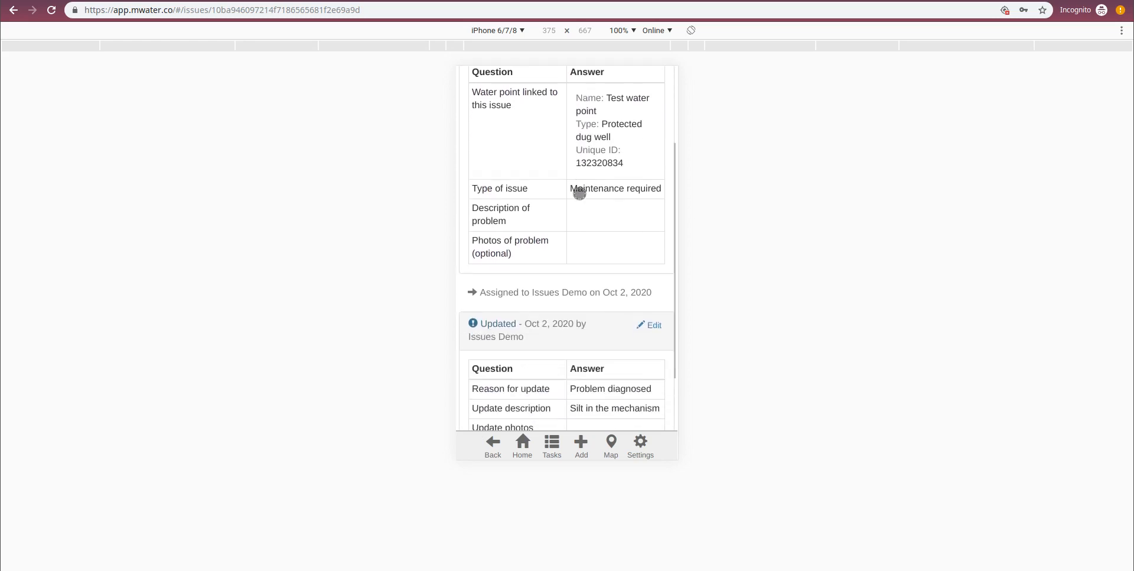
scroll(550, 171, up, 2)
scroll(546, 195, down, 4)
scroll(567, 218, up, 5)
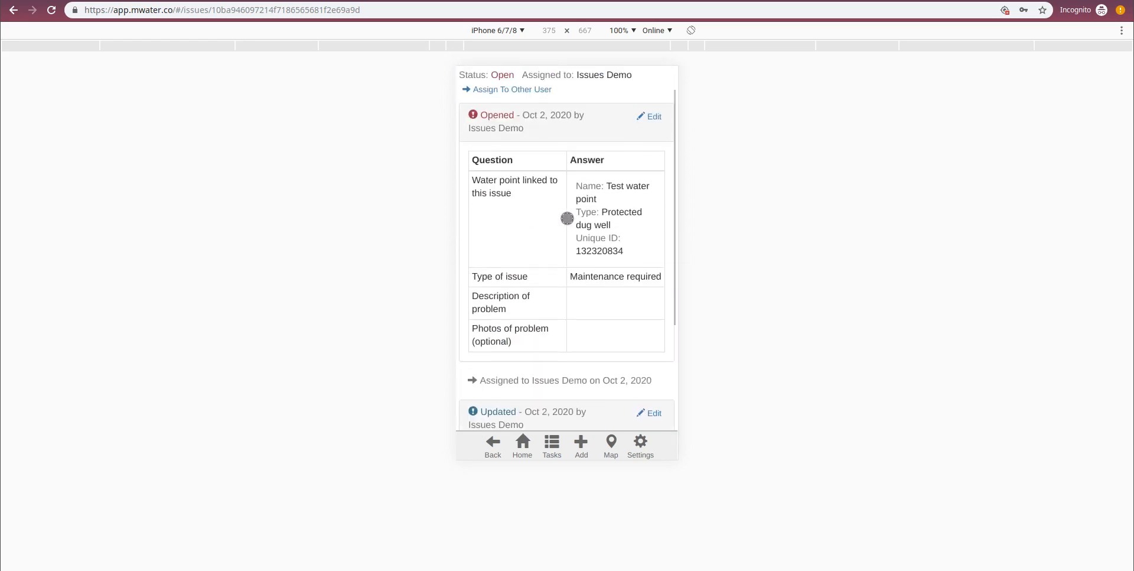
scroll(574, 215, down, 2)
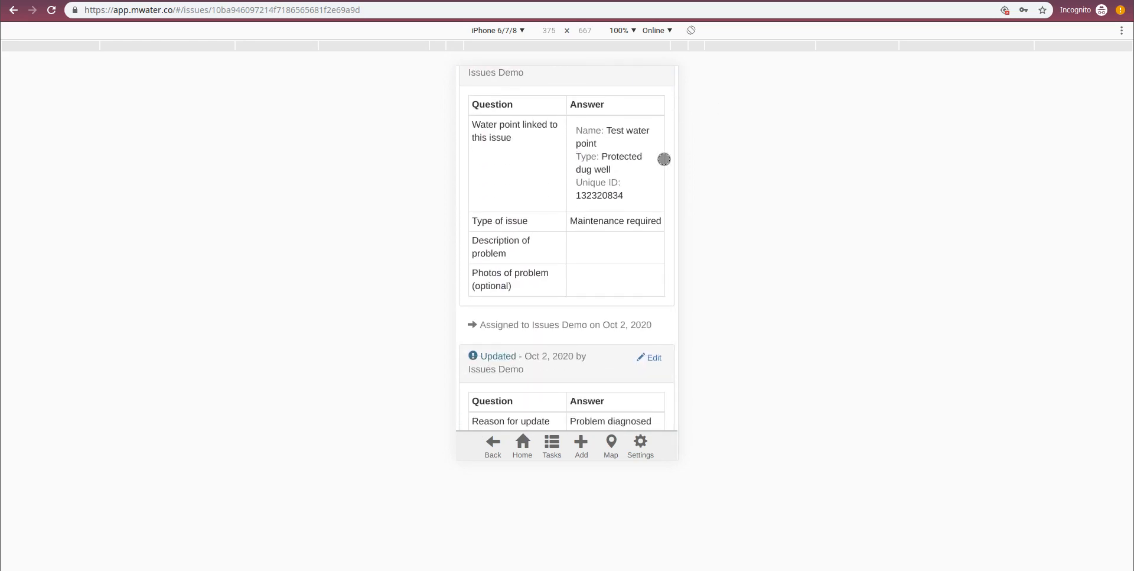
scroll(664, 158, up, 2)
- Resolve the issue as "Successful repair" with the comment "Removed the silt" and check the submitted resolution entry
scroll(642, 176, down, 4)
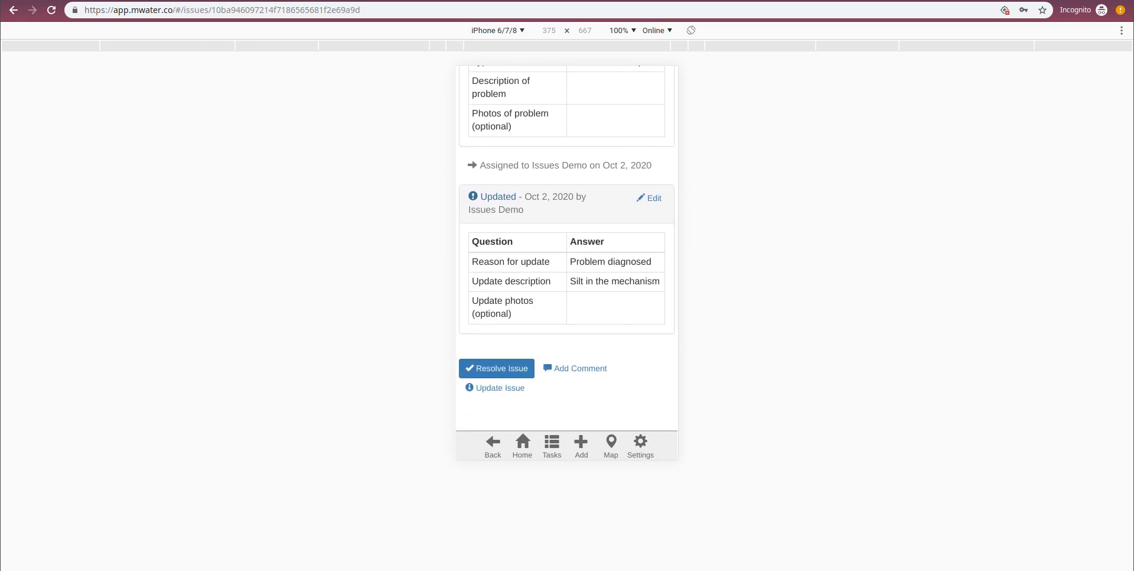
click(489, 366)
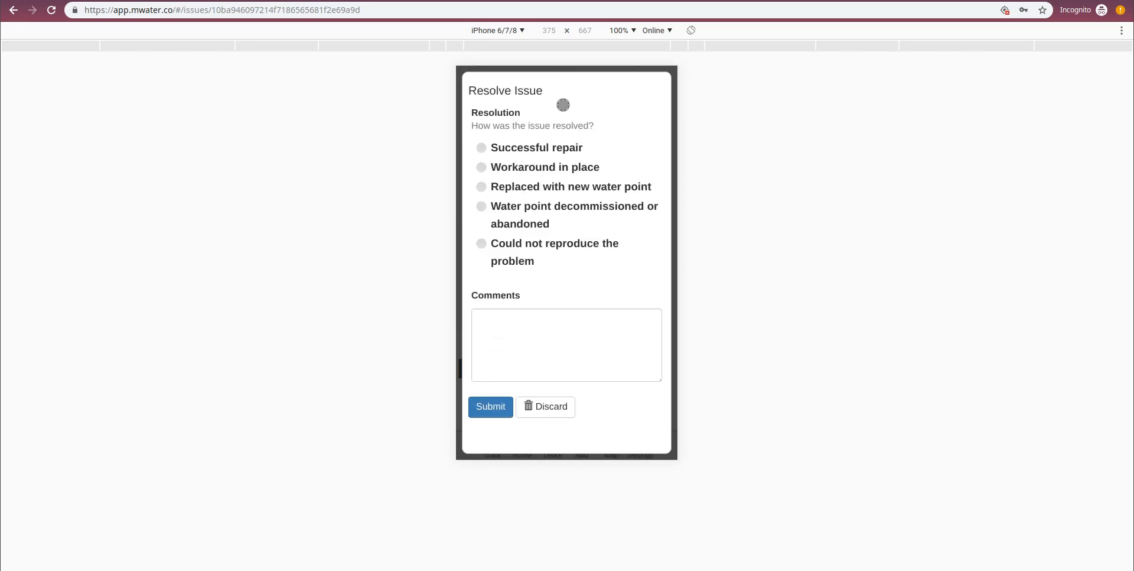
click(488, 144)
click(574, 310)
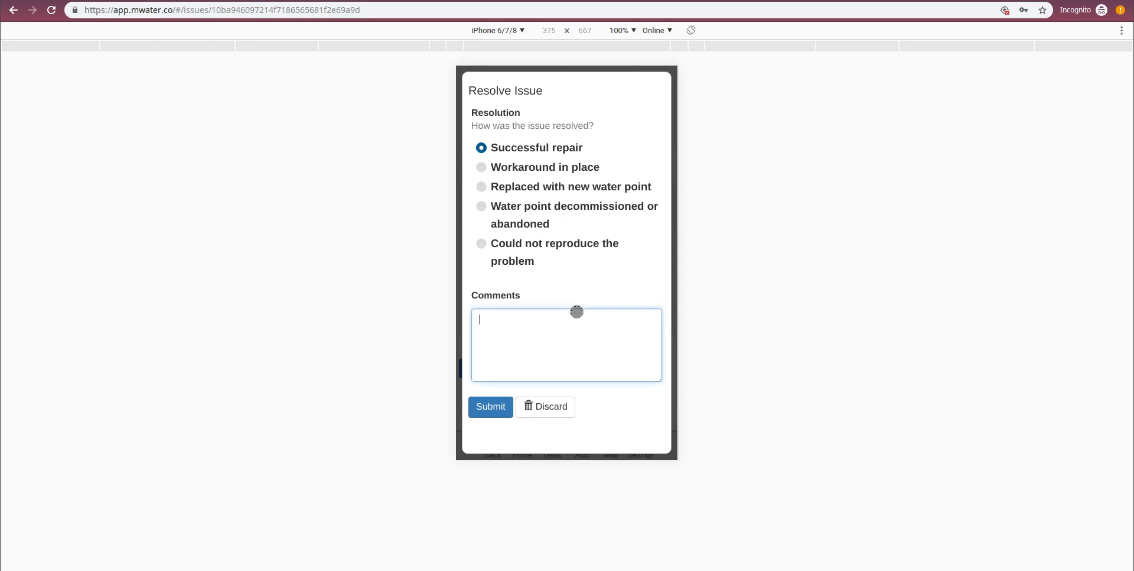
text(Removed the silt)
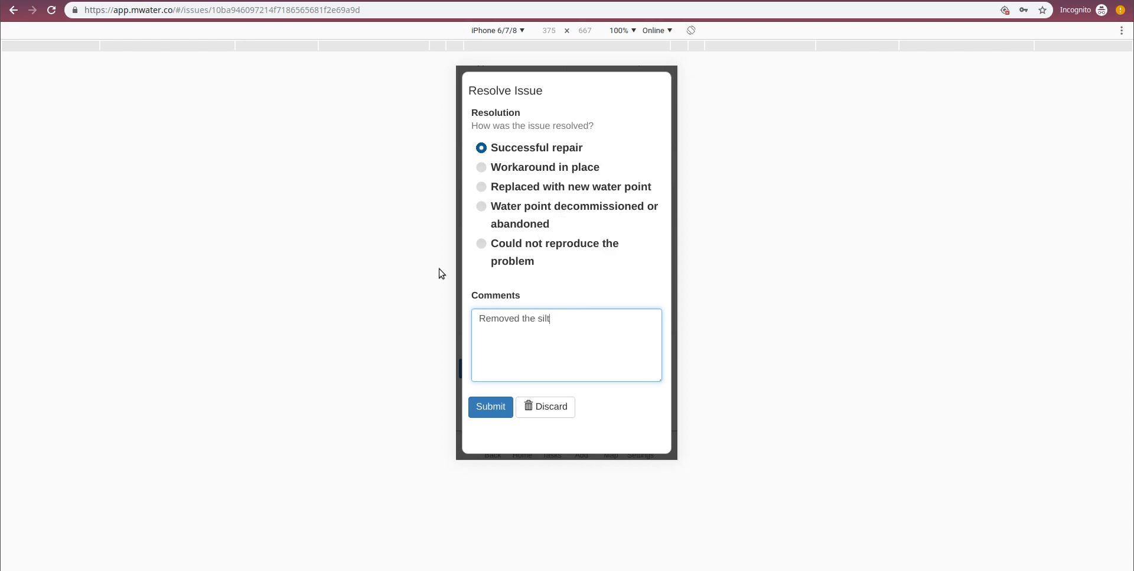
click(488, 403)
drag(504, 367, 525, 243)
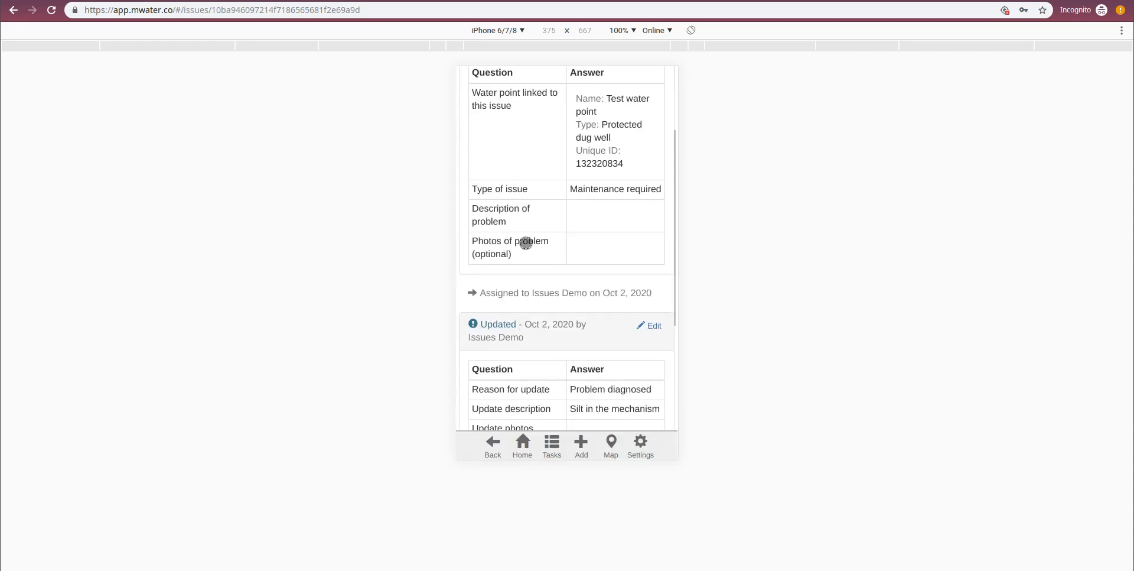
scroll(524, 242, down, 2)
scroll(525, 245, down, 2)
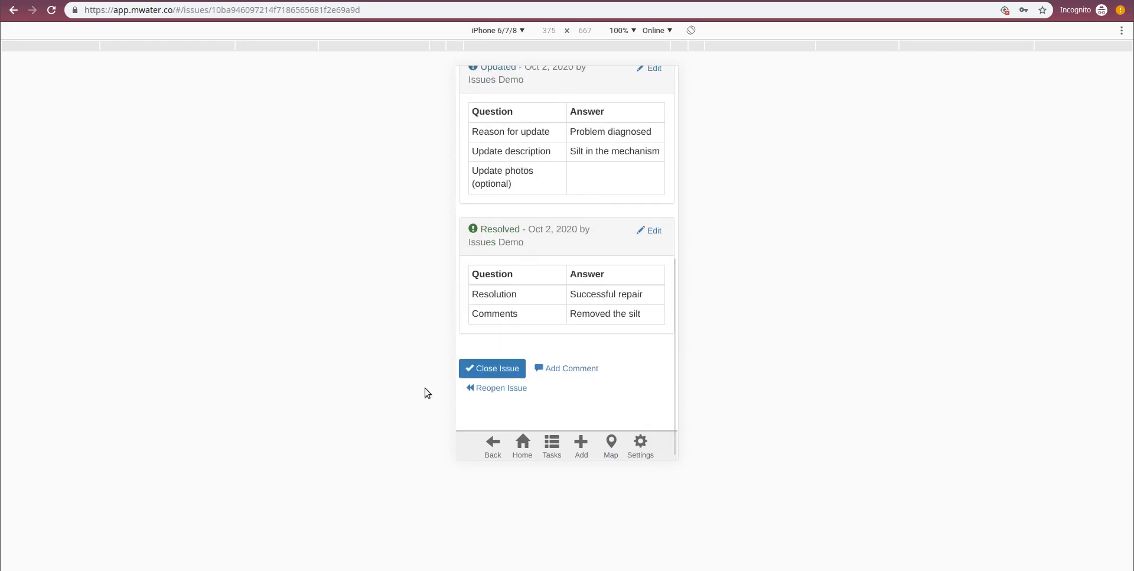
- Sync the data from the home screen, and view the site map shifted west to include Rauma
click(522, 444)
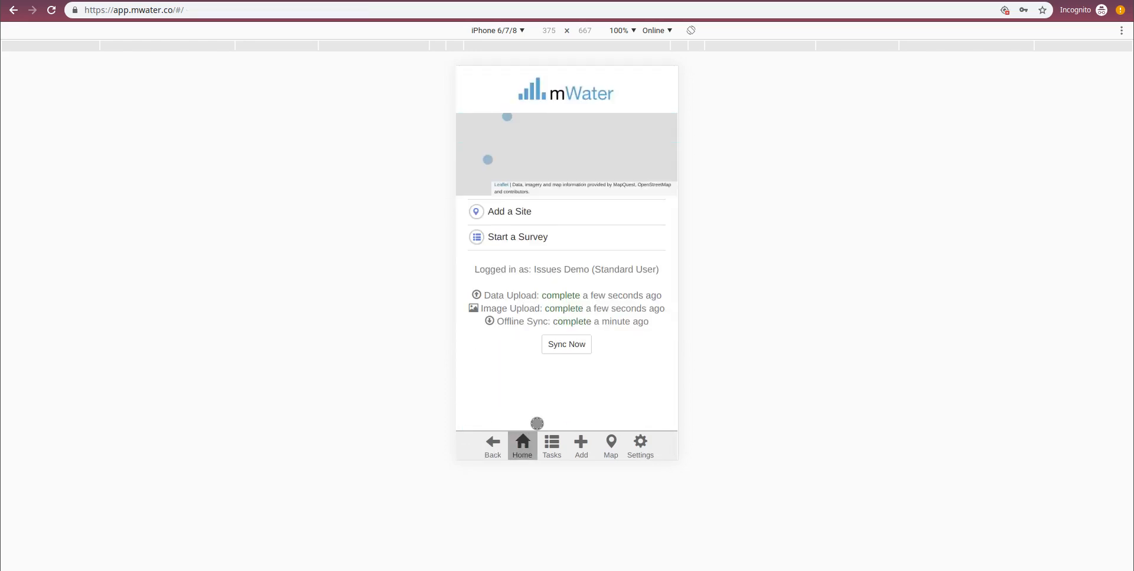
click(565, 411)
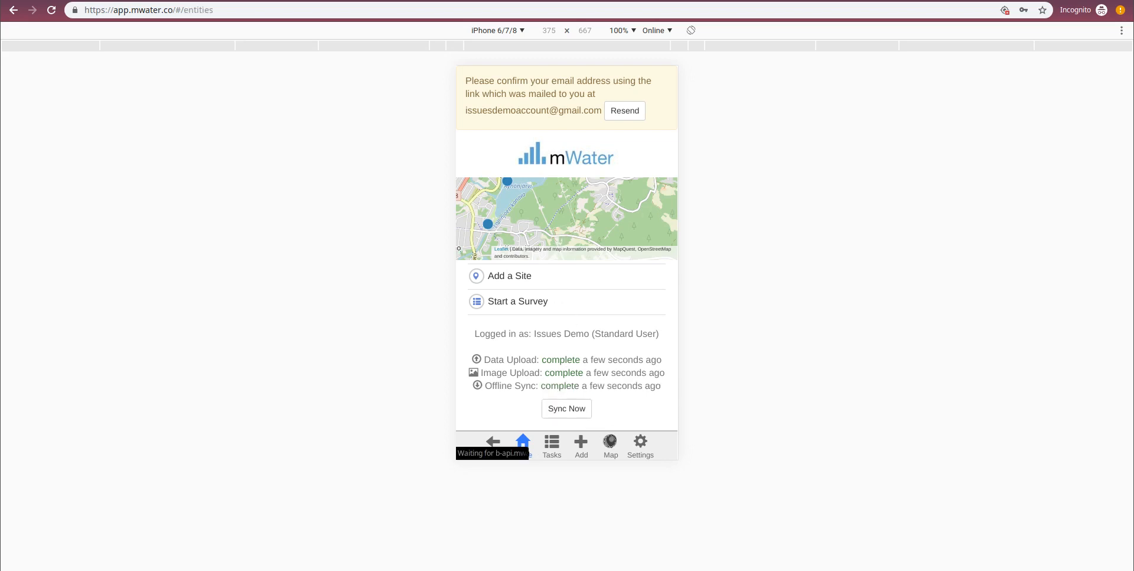
click(610, 442)
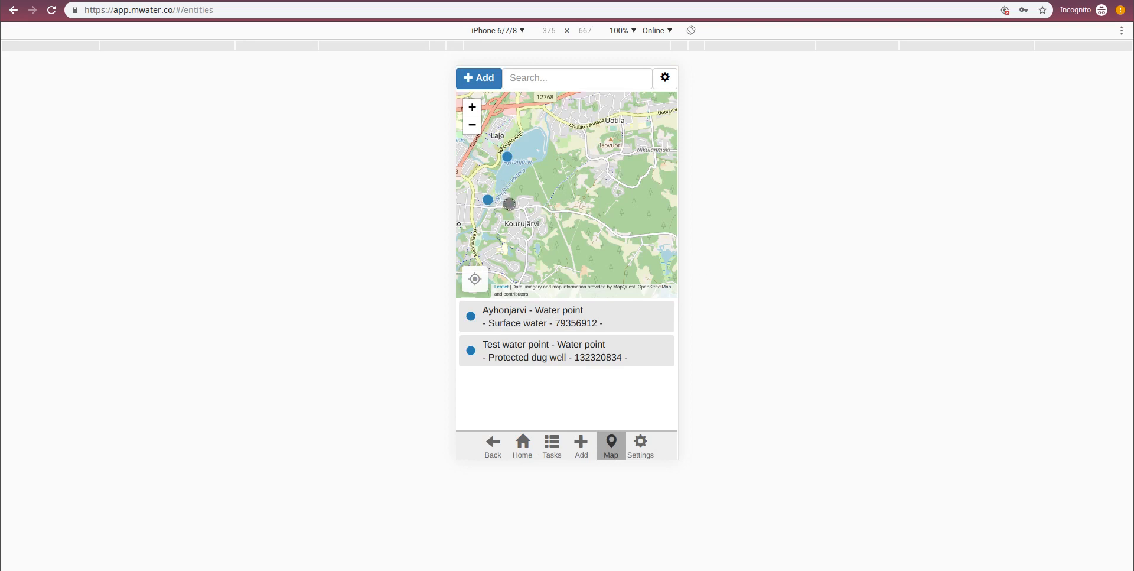
mouse_move(509, 204)
mouse_down()
mouse_move(625, 246)
mouse_move(608, 198)
mouse_move(572, 199)
mouse_move(567, 246)
mouse_move(592, 205)
mouse_move(574, 197)
mouse_move(563, 214)
mouse_move(577, 224)
mouse_move(634, 225)
mouse_move(539, 225)
mouse_move(592, 244)
mouse_move(614, 231)
mouse_up()
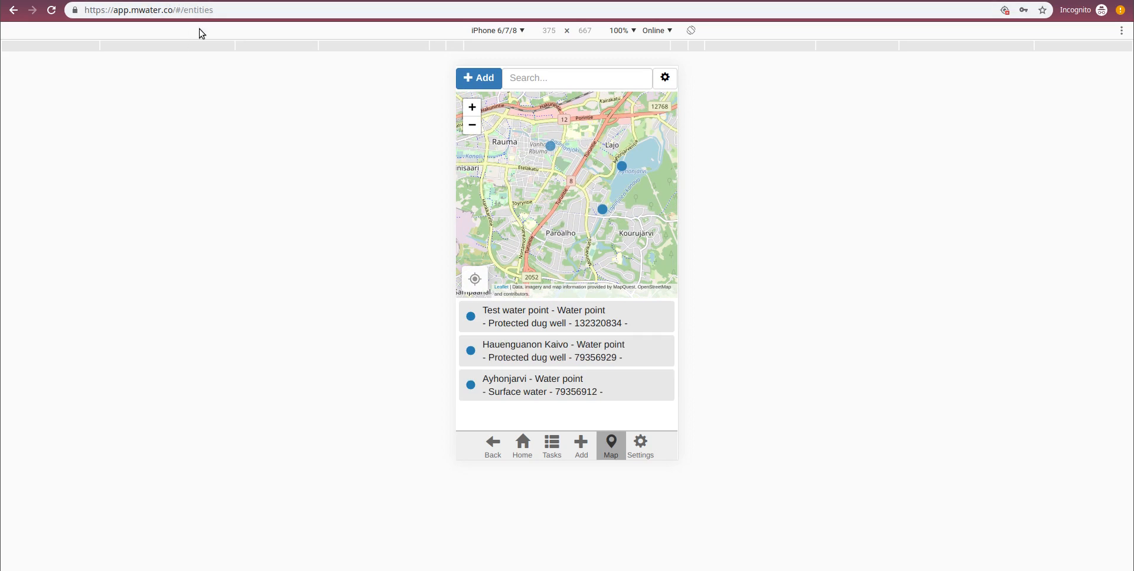
- Switch to the mWater Portal and reload its Issues list to show the latest Water Point Functionality Issues
click(211, 2)
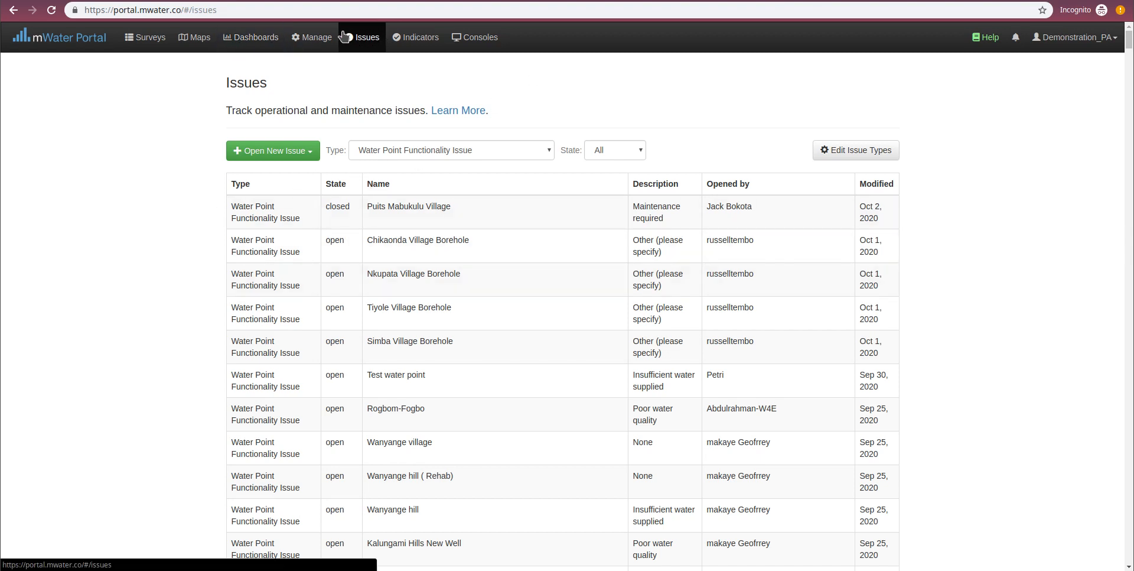
click(322, 38)
click(356, 39)
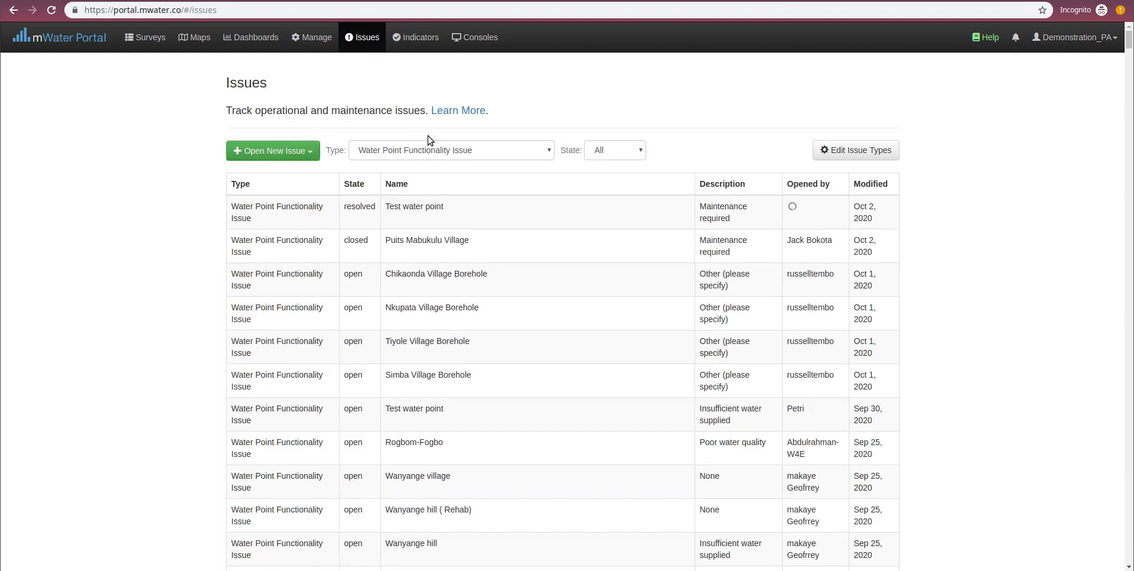
- Open the resolved "Test water point" issue and review its history down to the resolution entry
click(596, 197)
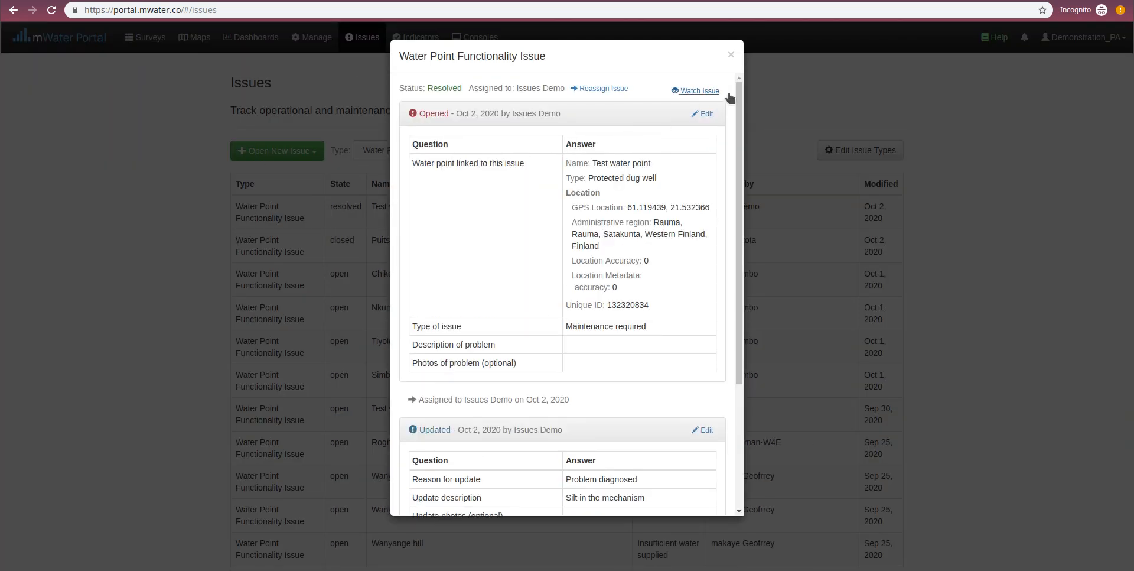
drag(740, 96, 748, 186)
drag(748, 205, 749, 230)
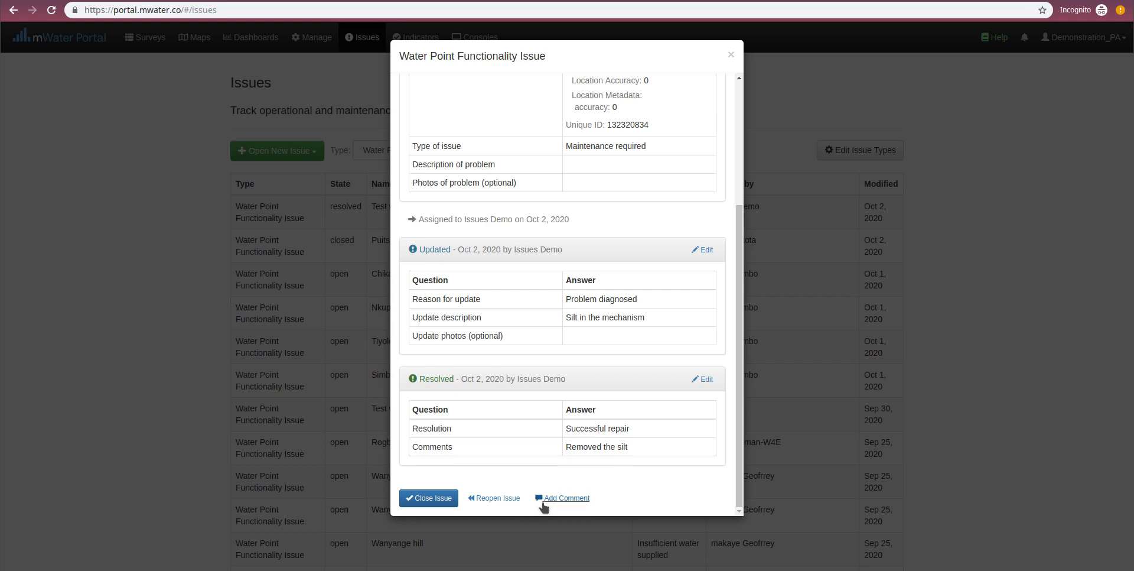
- Close the issue with the note "Well done" and check the submitted closing entry in its history
click(419, 497)
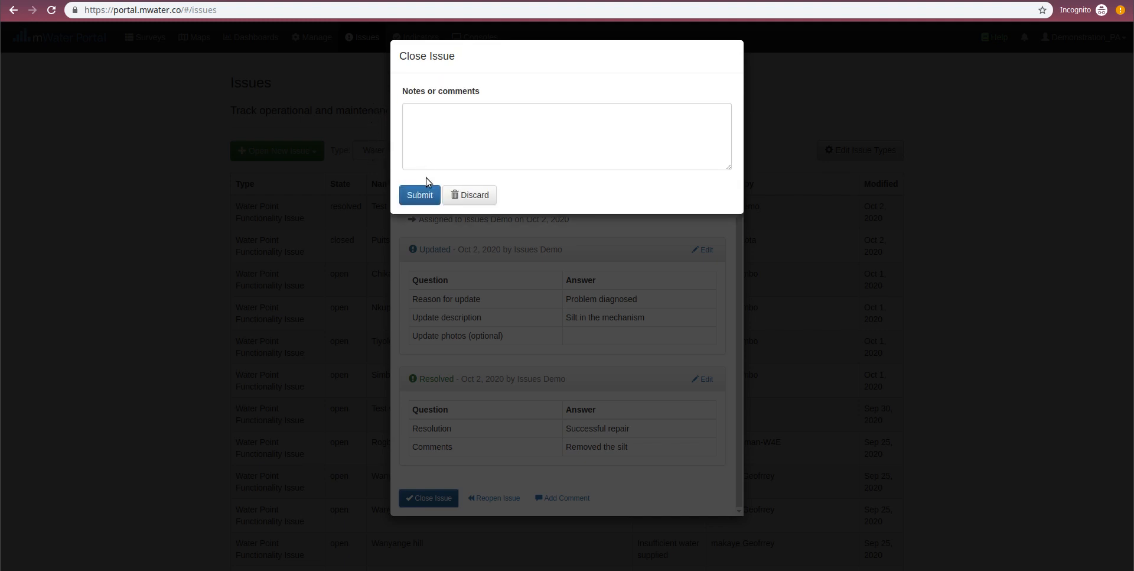
click(439, 115)
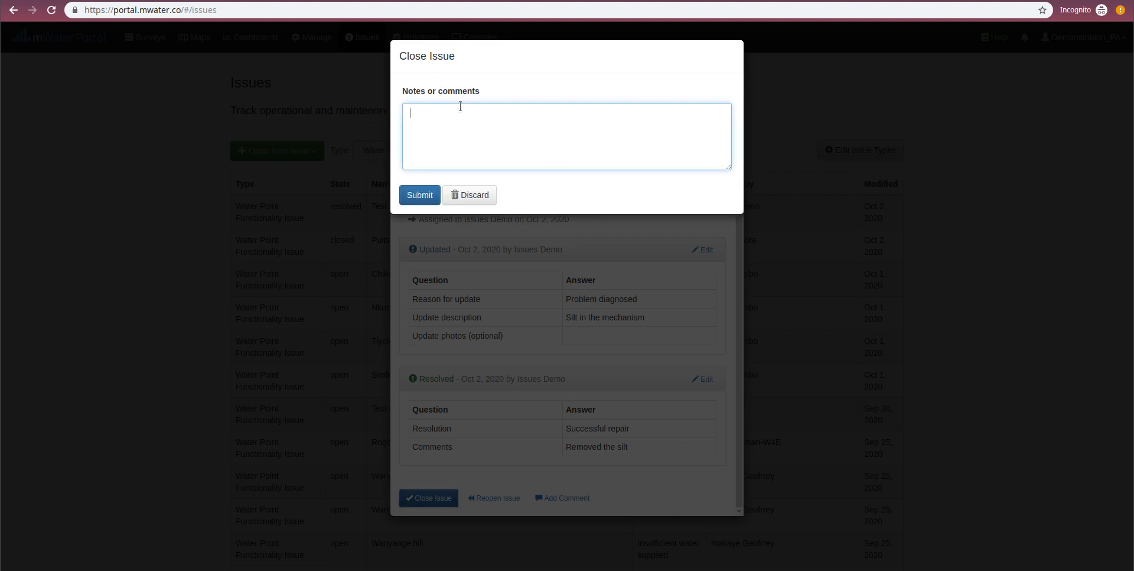
text(Well done)
click(421, 192)
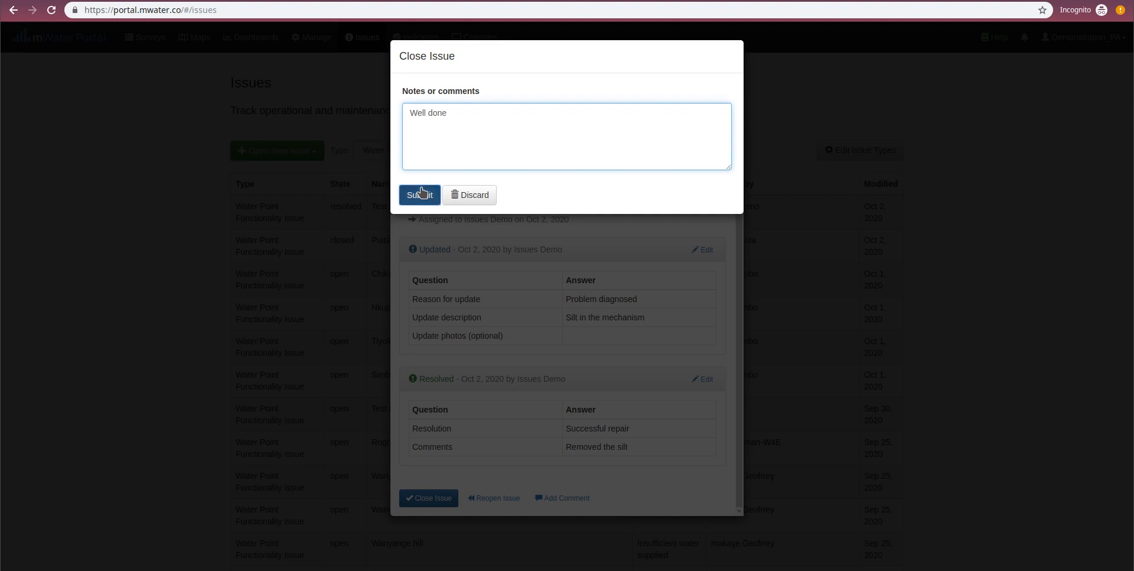
scroll(529, 245, down, 2)
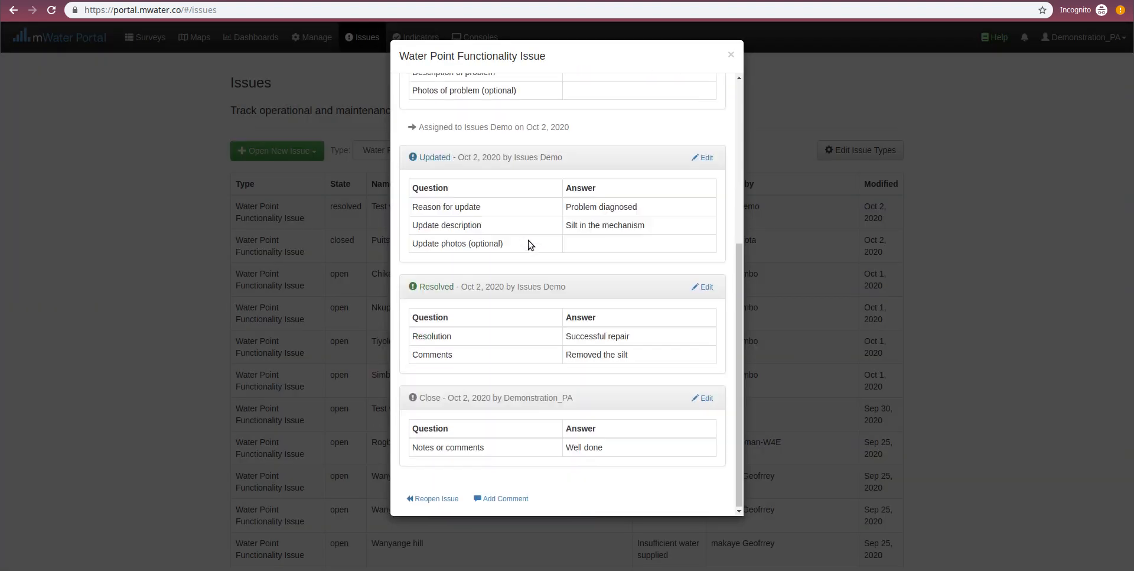
scroll(534, 291, up, 5)
scroll(511, 173, down, 4)
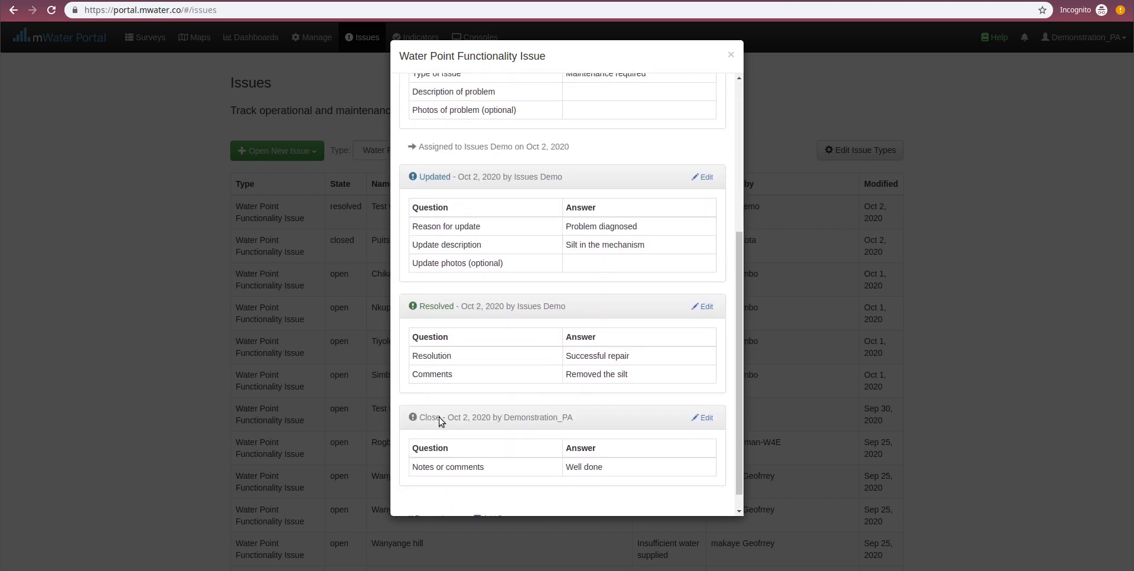
scroll(451, 420, down, 1)
scroll(457, 438, up, 1)
scroll(456, 437, up, 3)
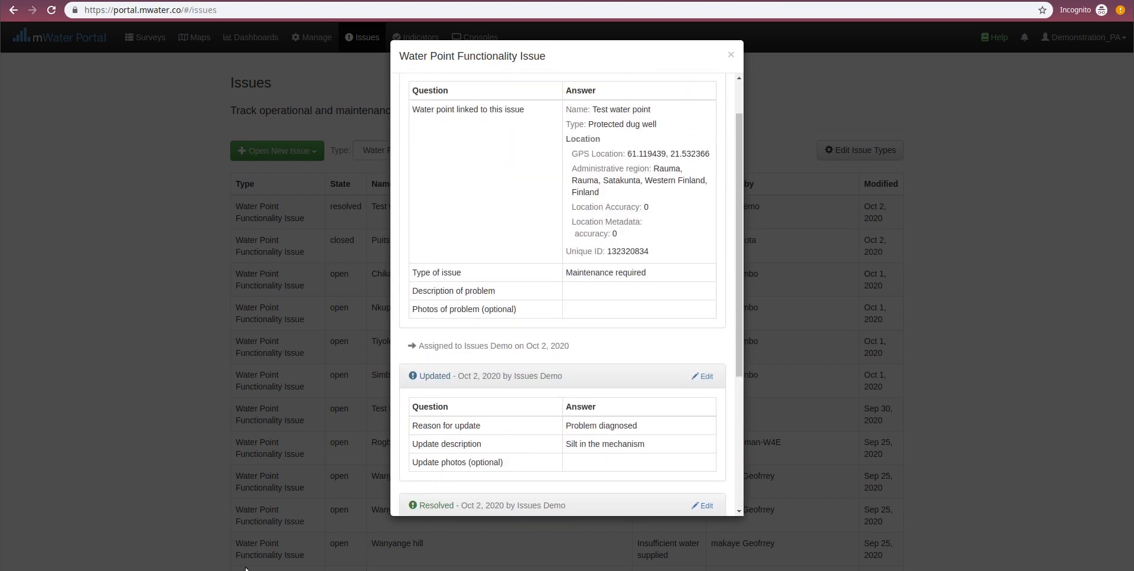
click(119, 324)
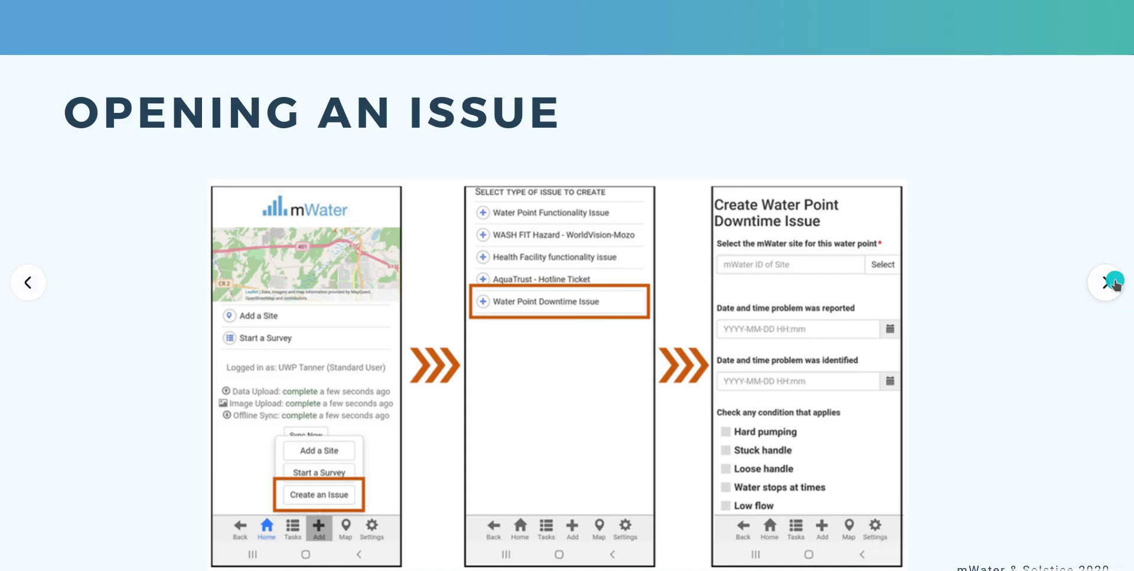
click(1114, 282)
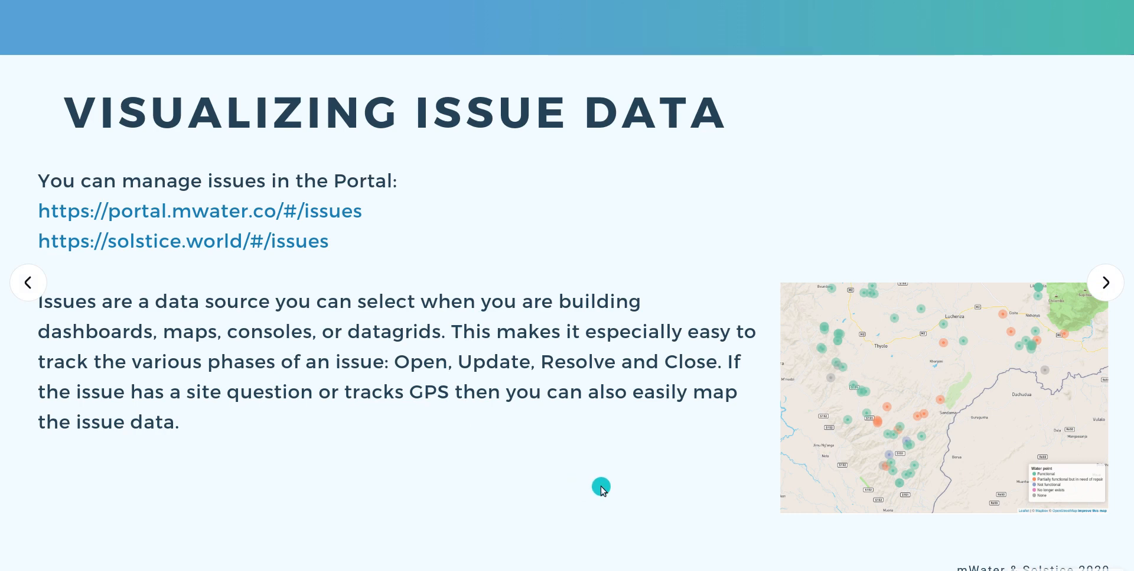
- Switch to the Water Point Functionality Issue Demonstration dashboard in the mWater Portal and view it filtered to Resolved issues, with northern Europe on the map
key(alt+Tab)
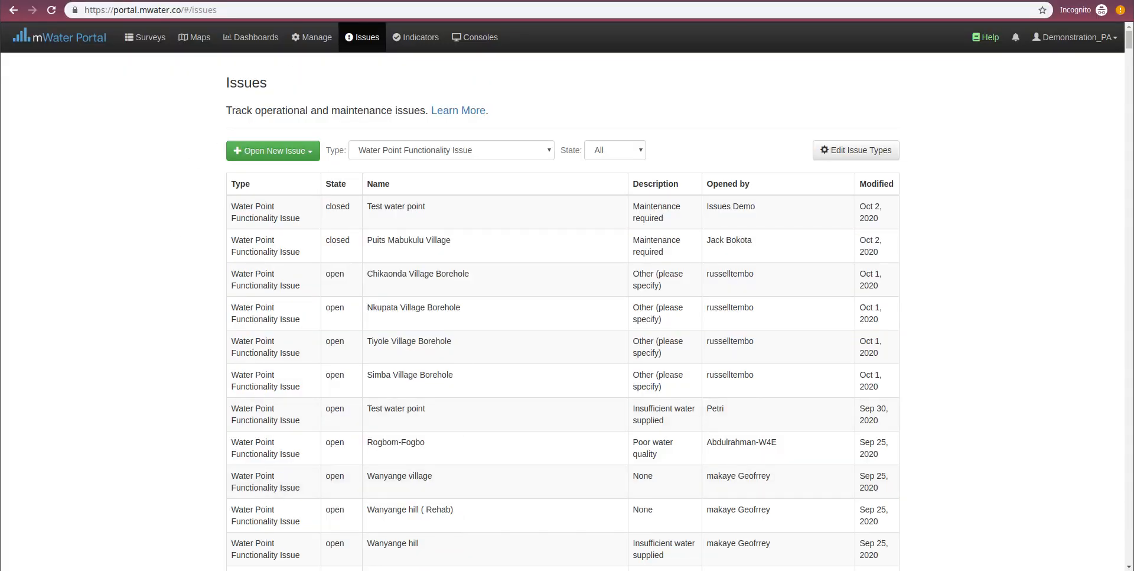
click(354, 0)
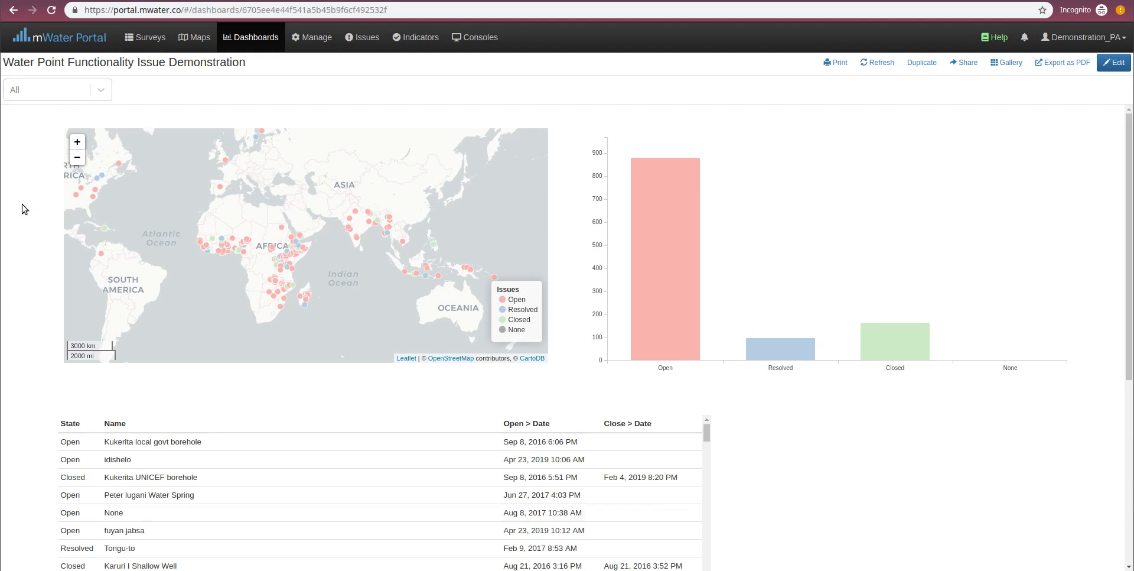
click(55, 89)
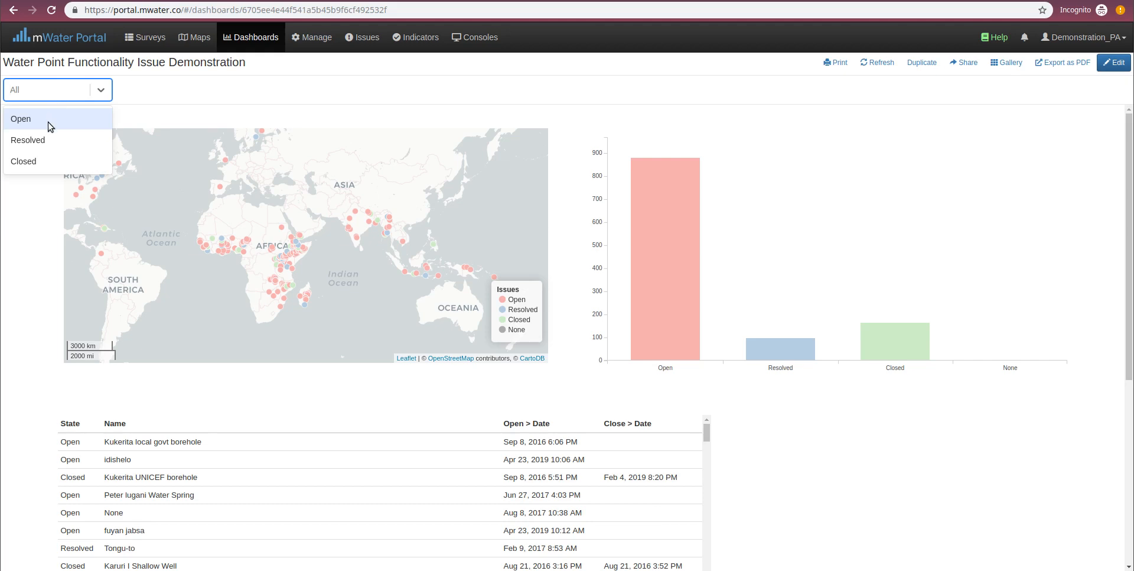
click(52, 146)
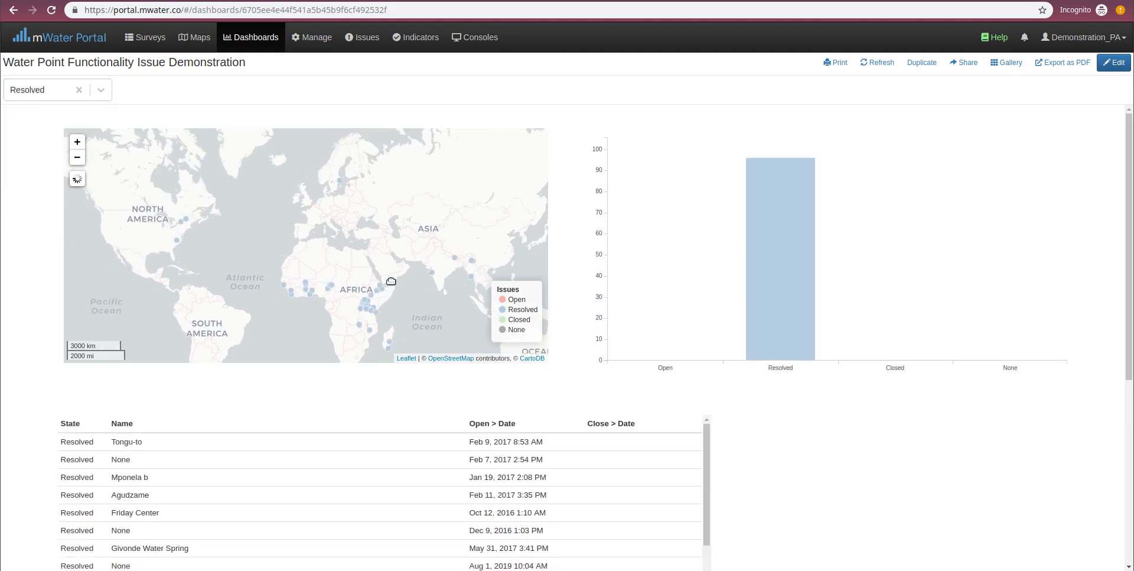
drag(364, 243, 349, 290)
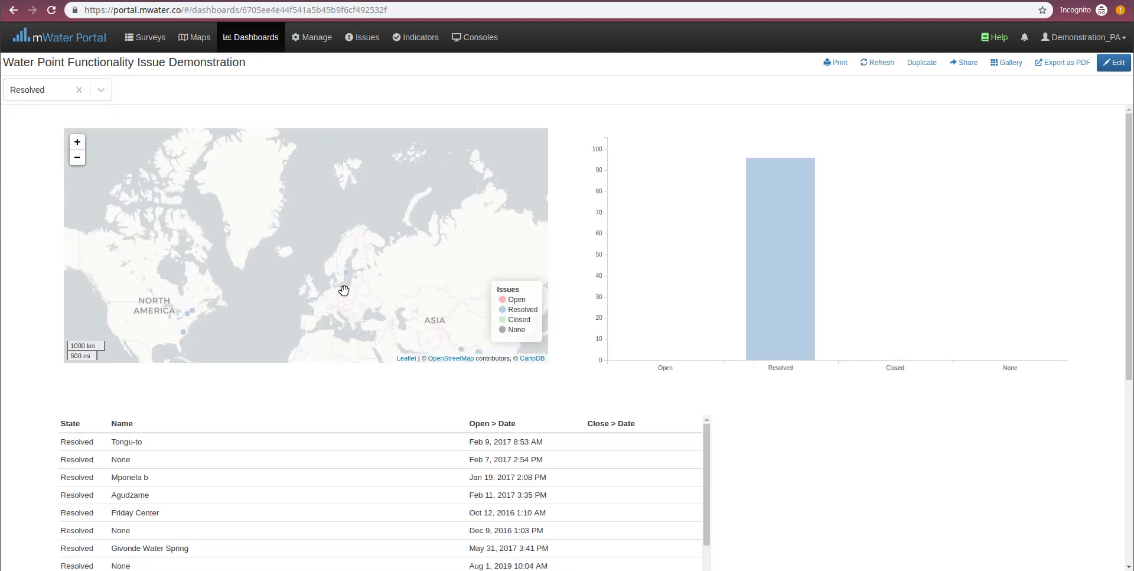
- Filter the dashboard to Closed issues and view their locations on the map across Africa and Asia
click(50, 90)
click(50, 161)
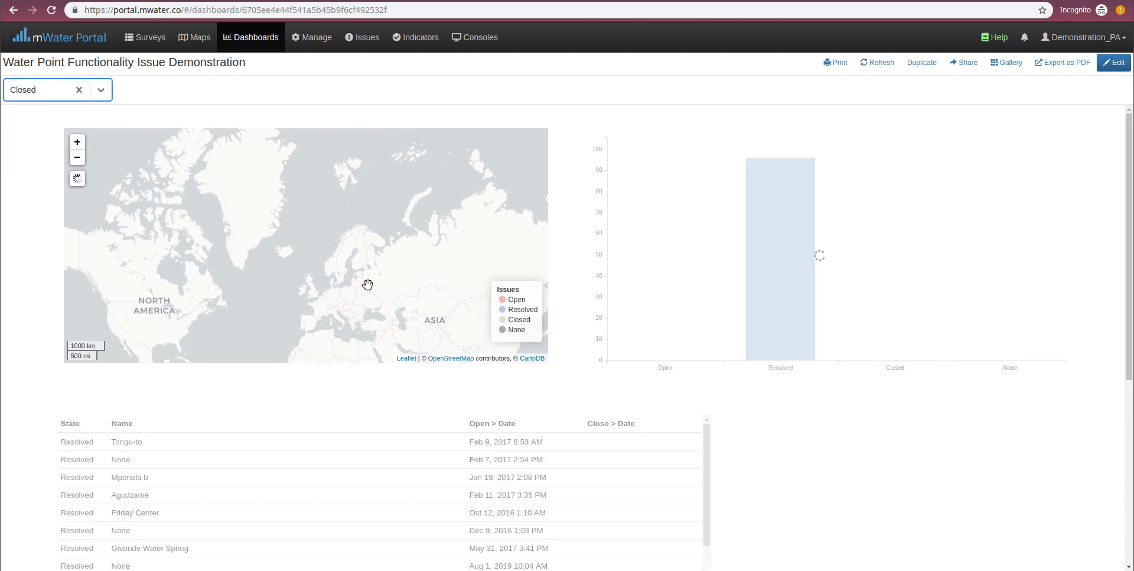
scroll(310, 180, down, 1)
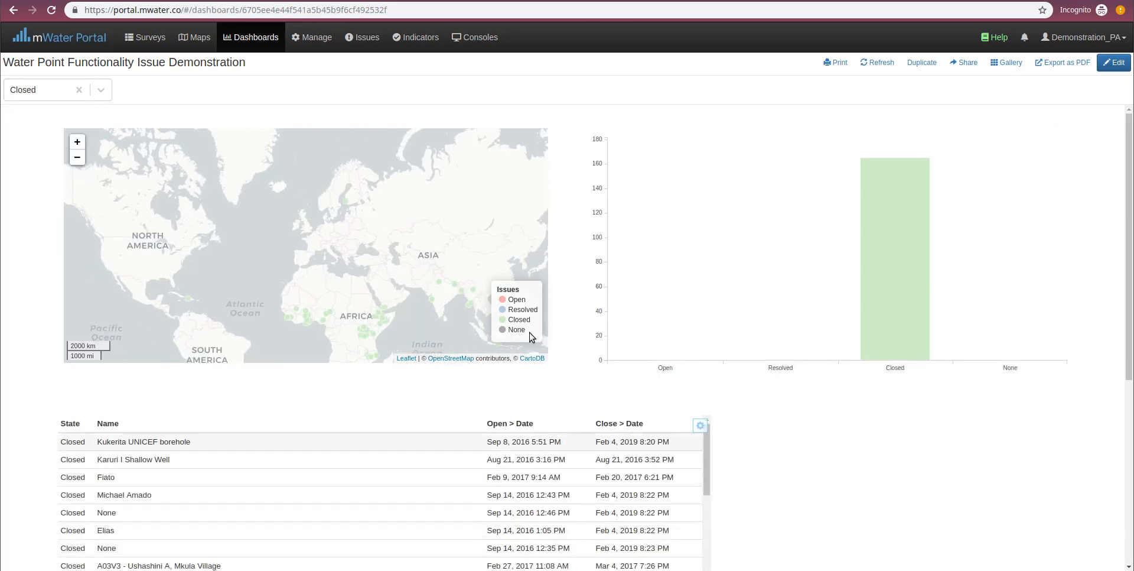
drag(401, 238, 320, 149)
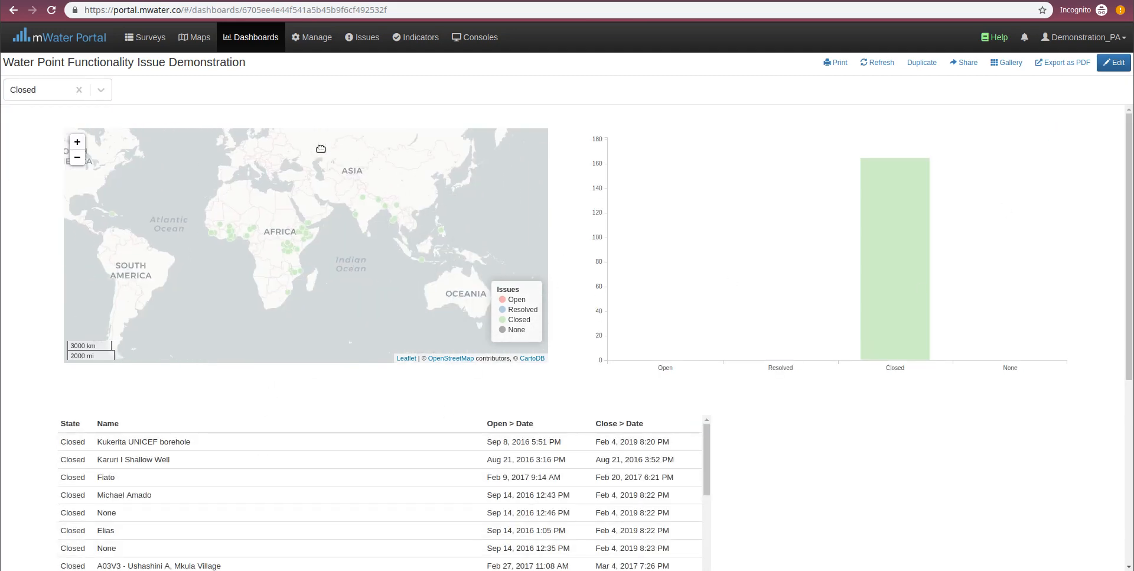
- Open the closed "Fiato" issue from the dashboard table, review its history from opening to closing, and return to the dashboard
click(380, 488)
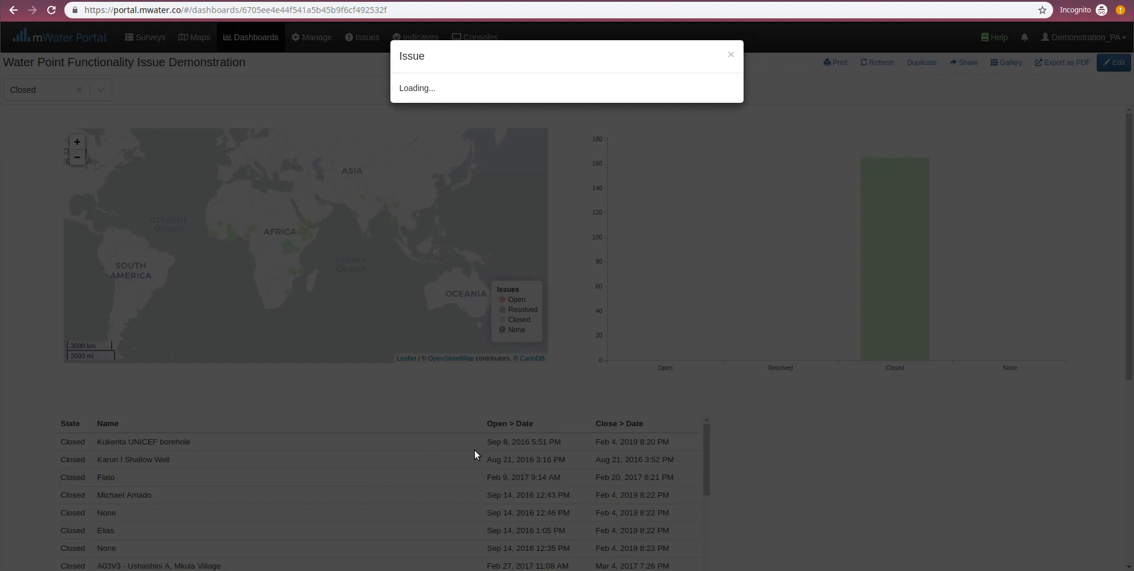
scroll(645, 274, down, 5)
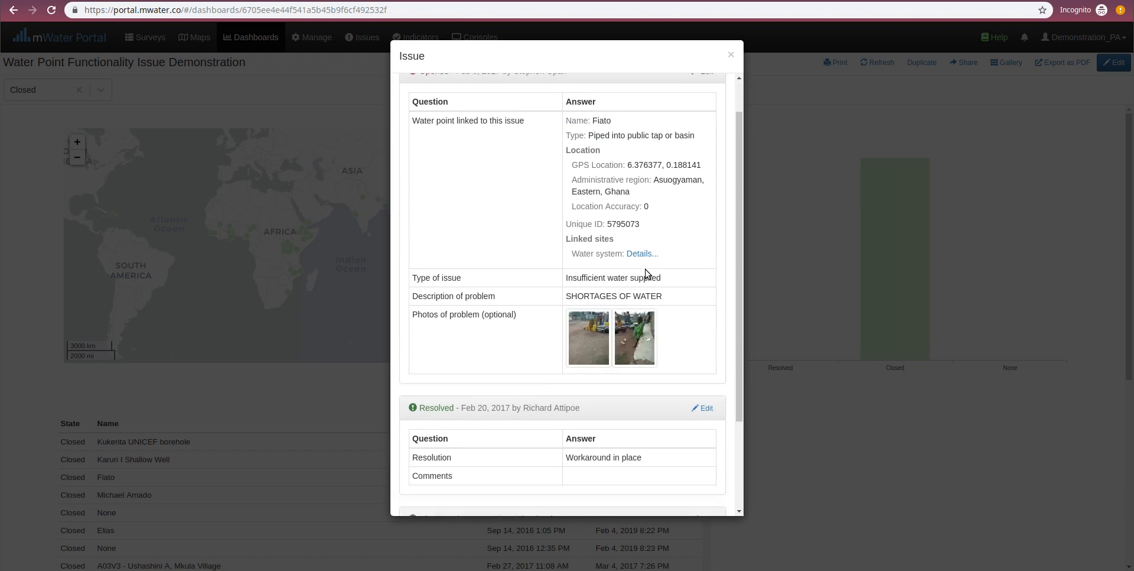
scroll(626, 300, up, 5)
scroll(625, 258, down, 5)
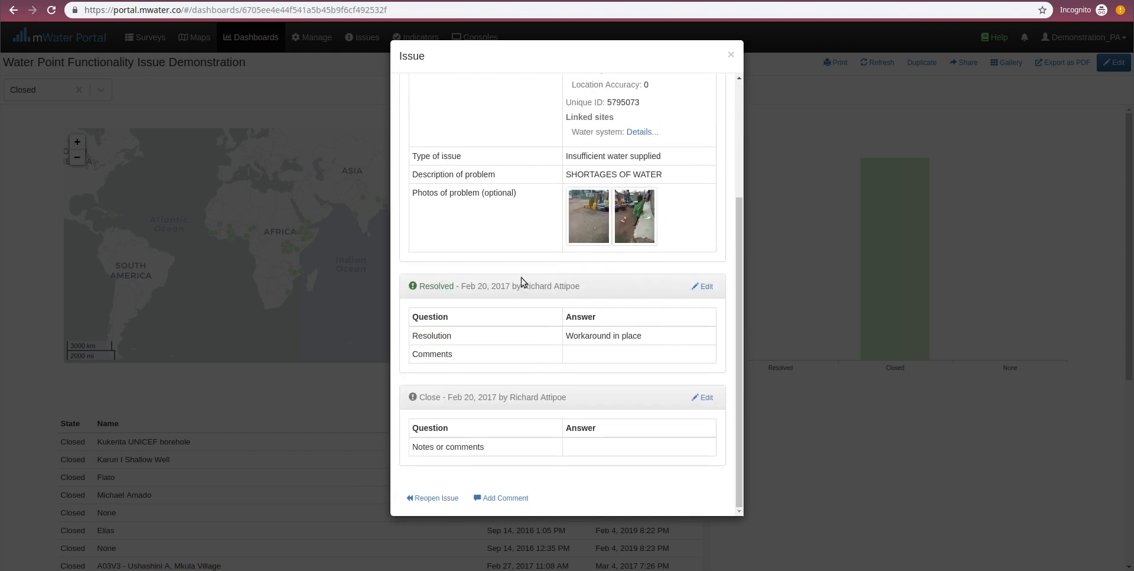
click(275, 295)
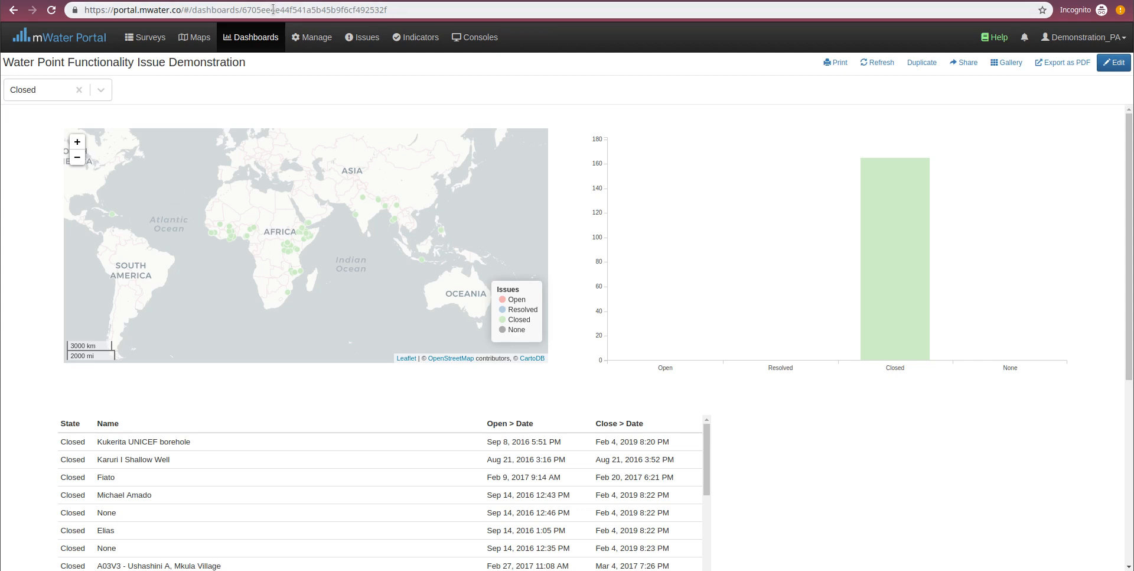
- Make a new blank dashboard from the My Dashboards list
click(260, 36)
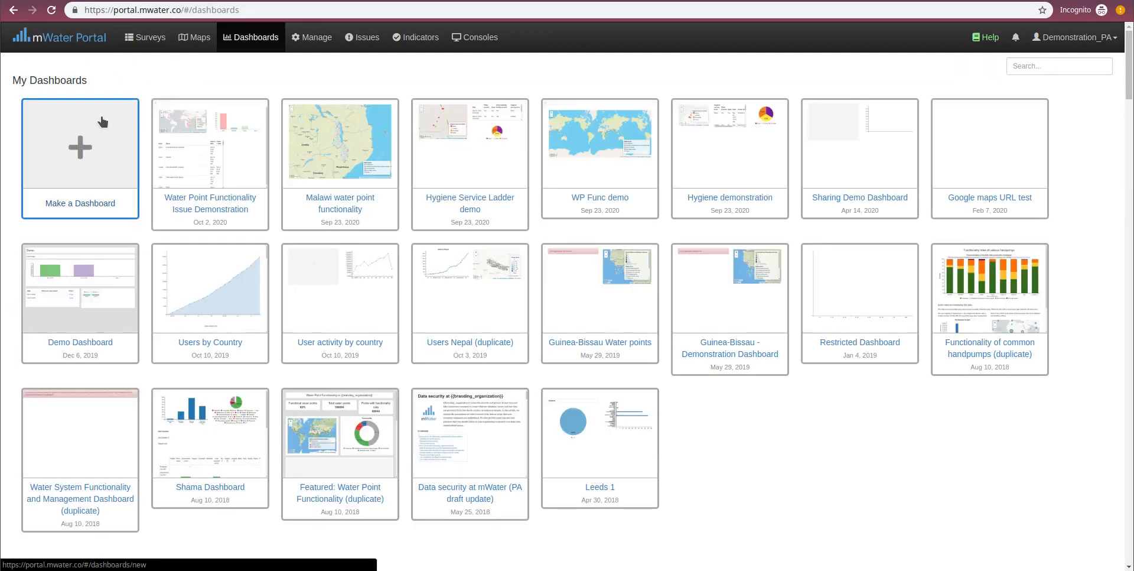
click(103, 122)
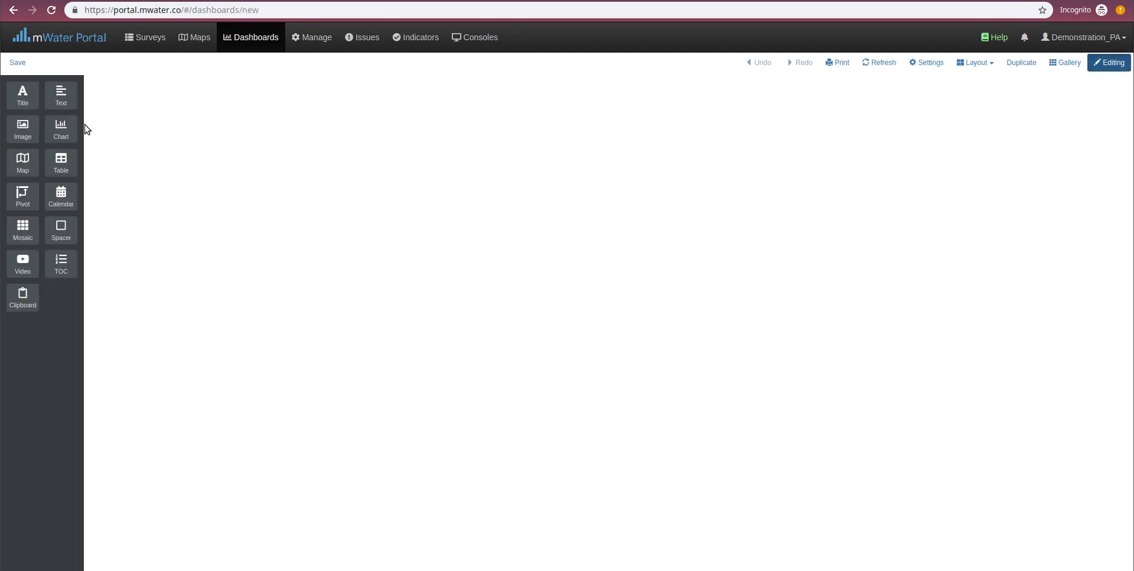
click(248, 36)
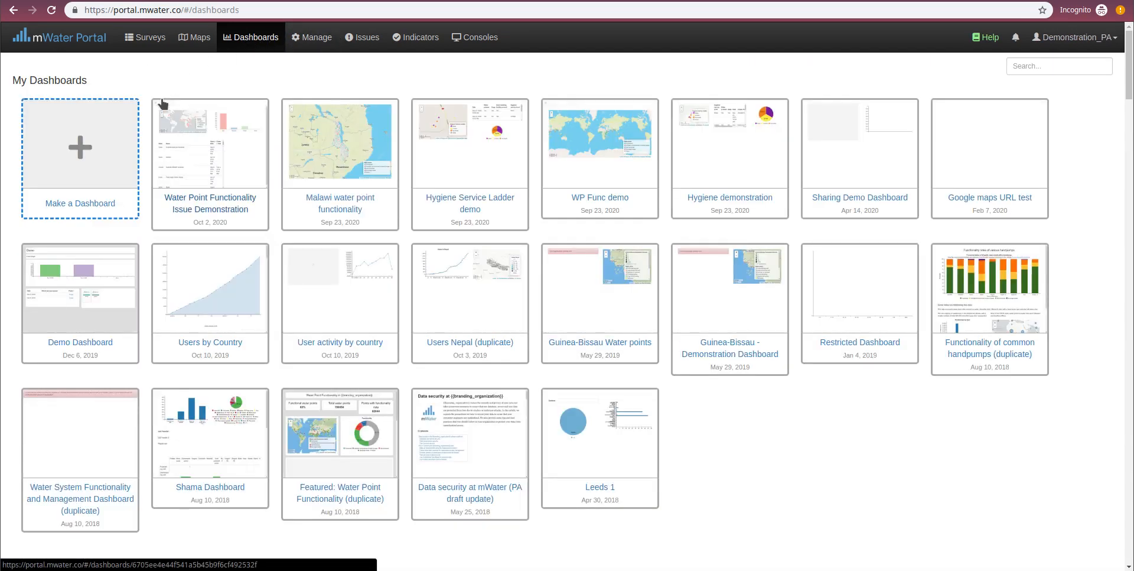
click(95, 164)
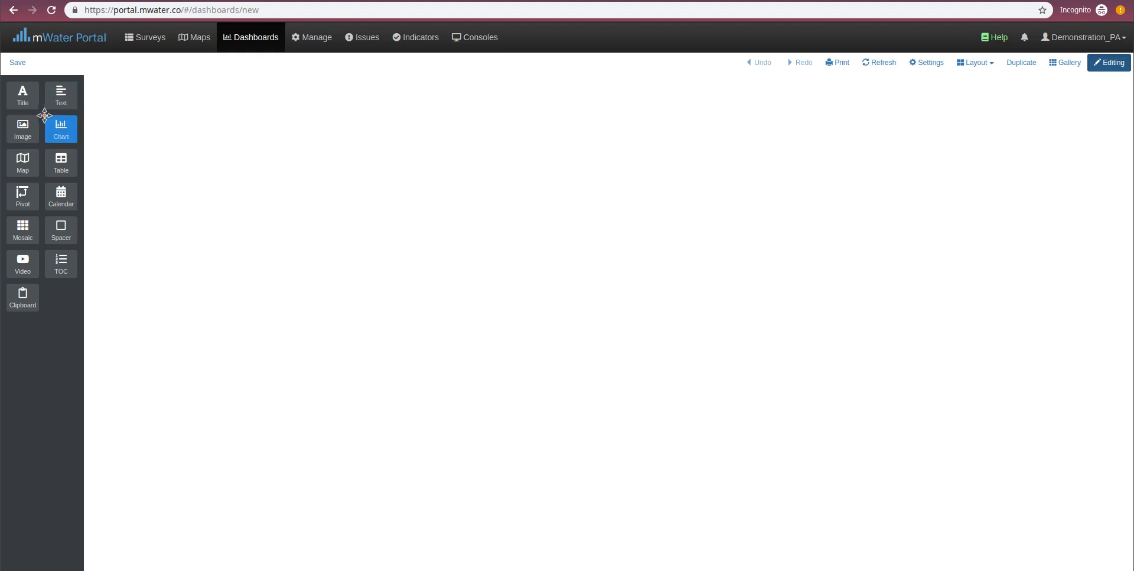
- Add a bar chart to the blank dashboard with Water Point Functionality Issue as its data source
drag(59, 131, 287, 110)
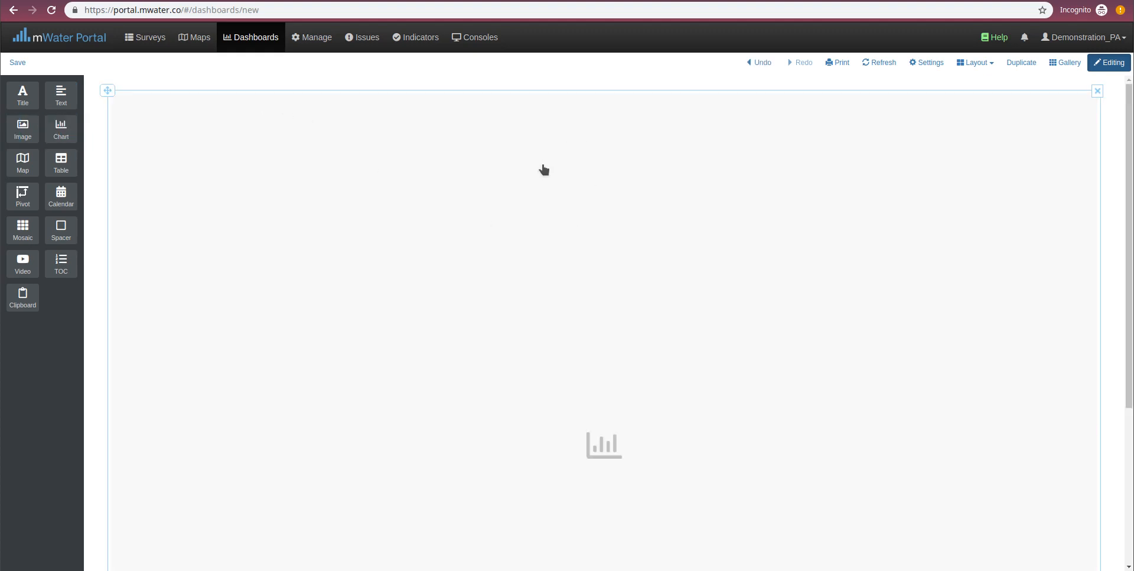
click(626, 262)
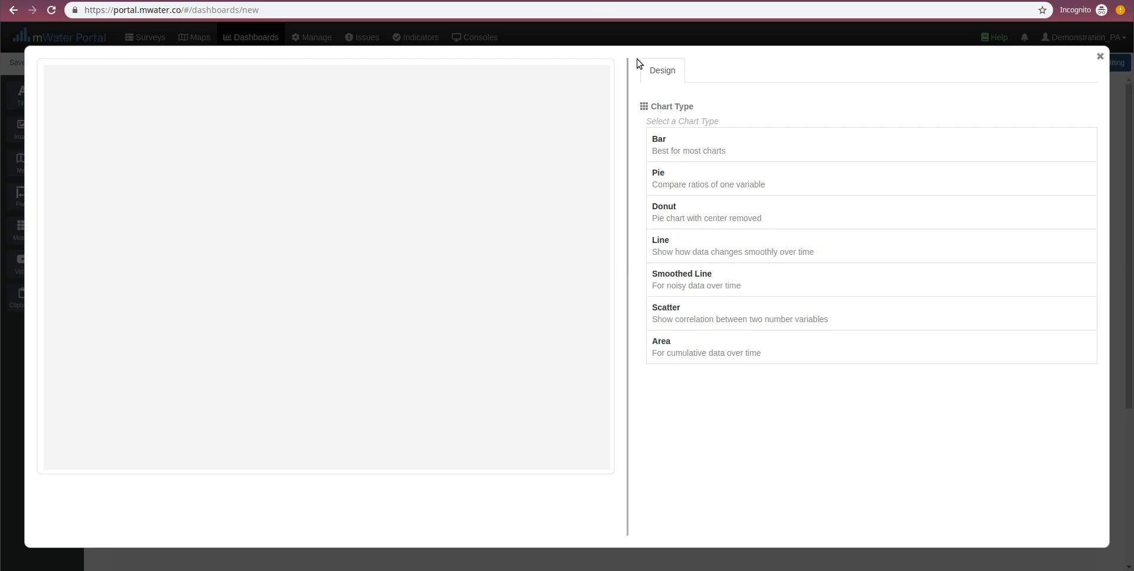
click(670, 156)
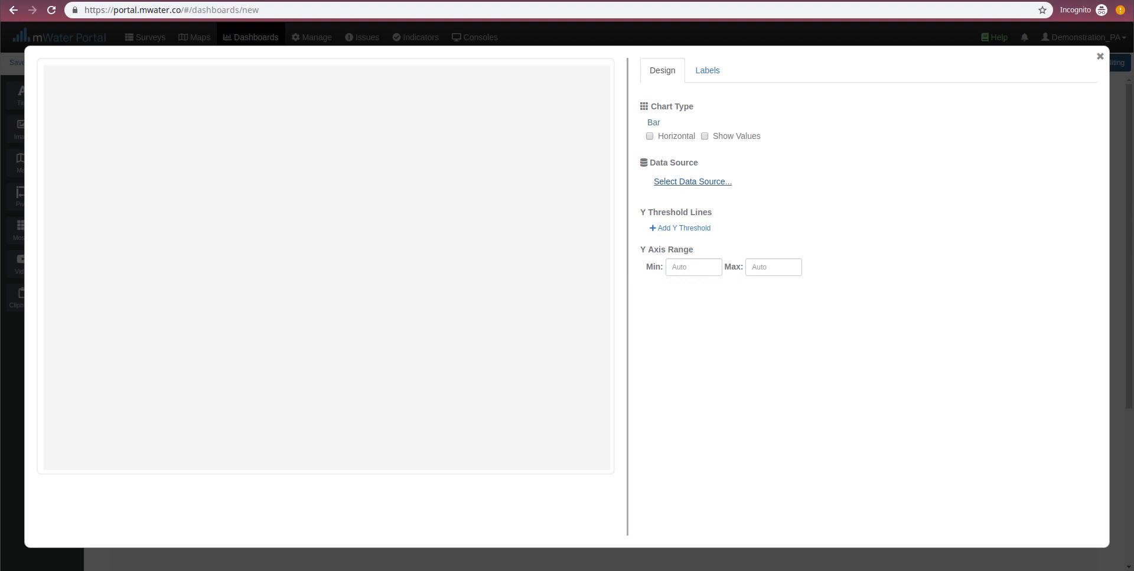
click(679, 184)
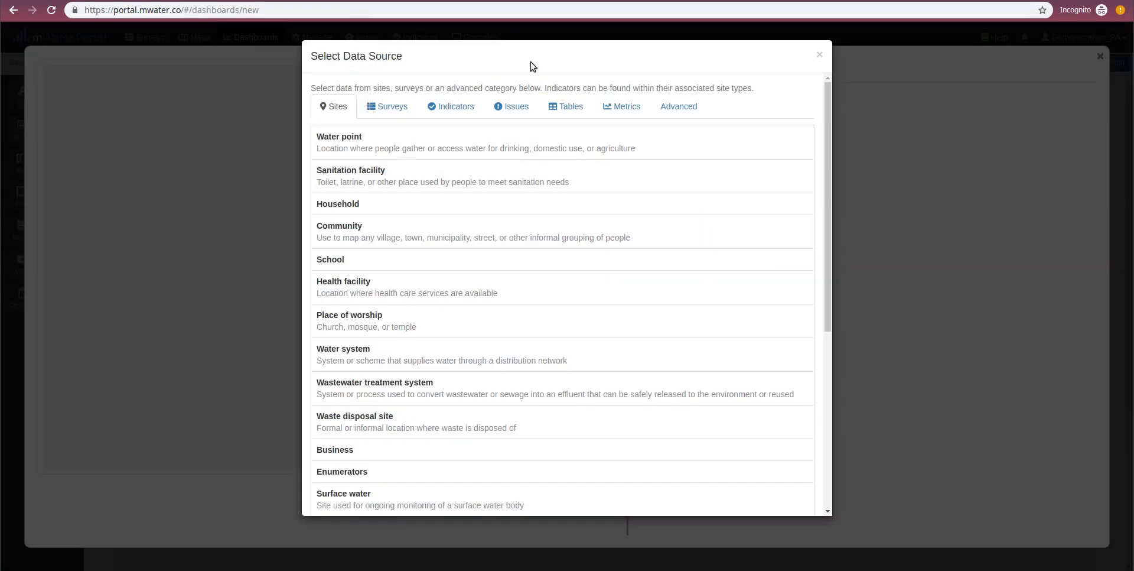
click(502, 110)
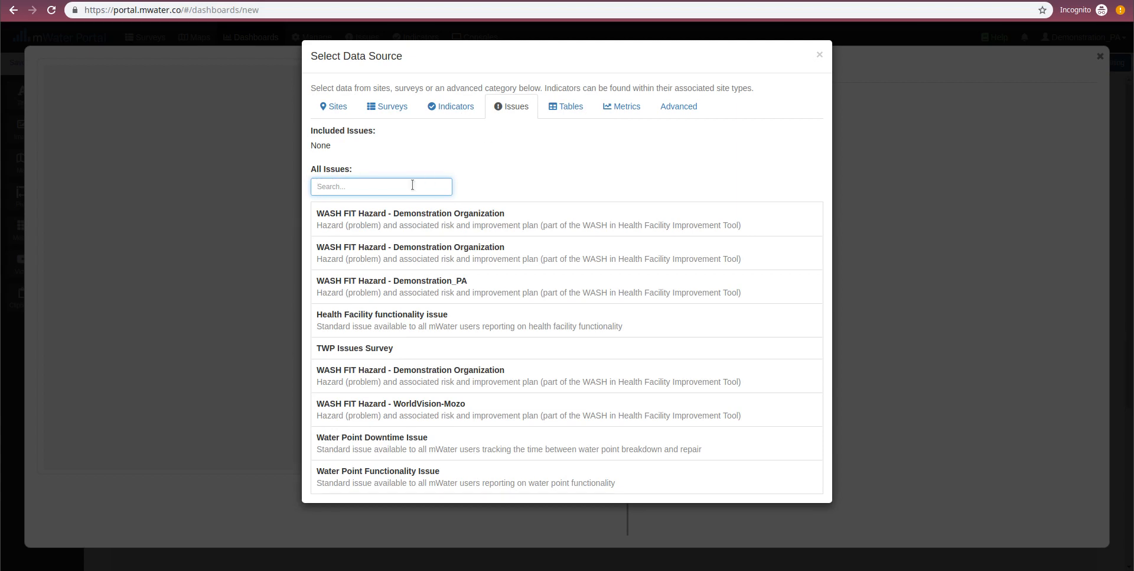
click(391, 490)
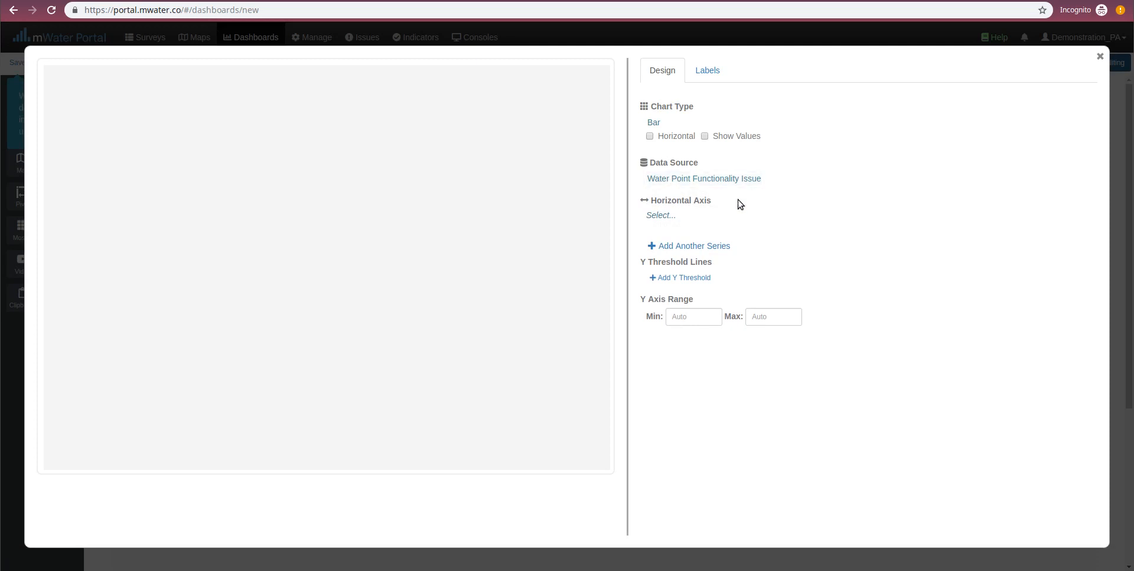
- Examine the fields offered for the chart's horizontal axis, including those under Open, Update, Resolve and Close
click(656, 215)
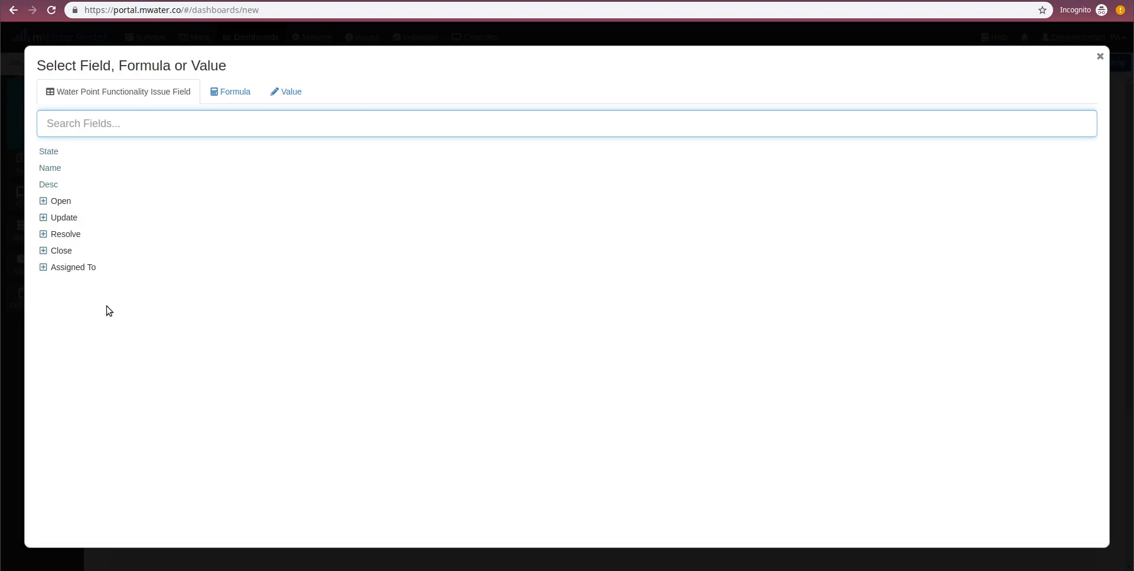
click(43, 201)
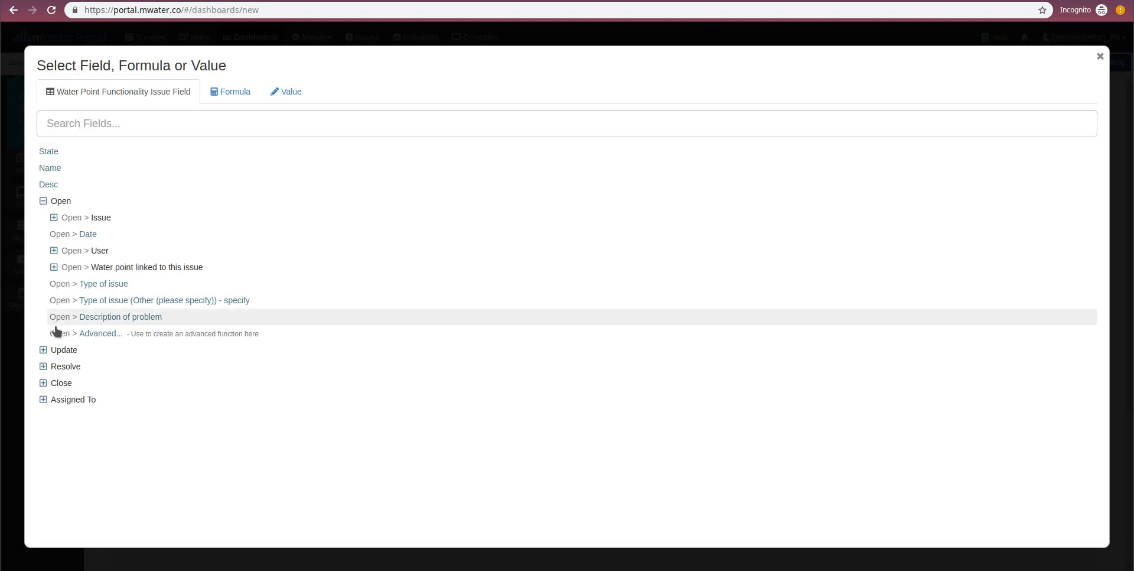
click(48, 350)
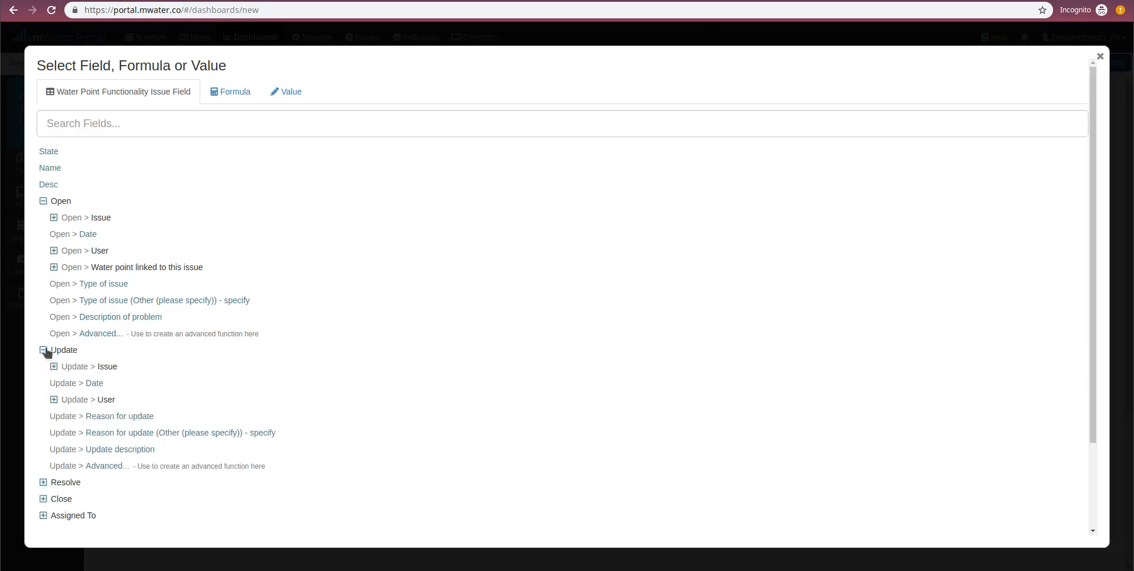
scroll(46, 374, down, 1)
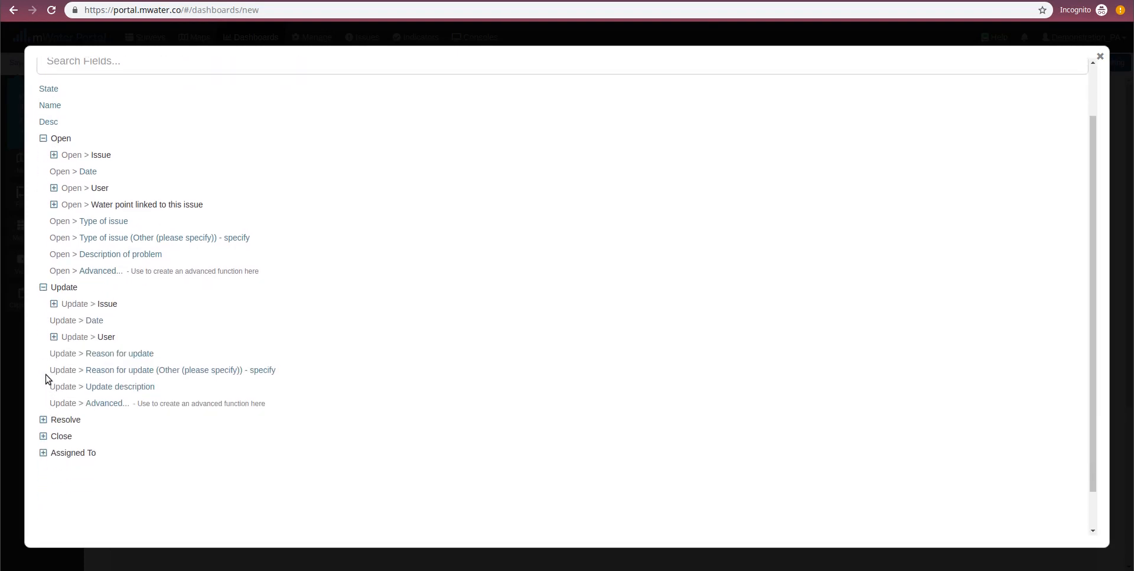
click(43, 419)
scroll(43, 466, down, 1)
click(44, 473)
scroll(58, 111, down, 1)
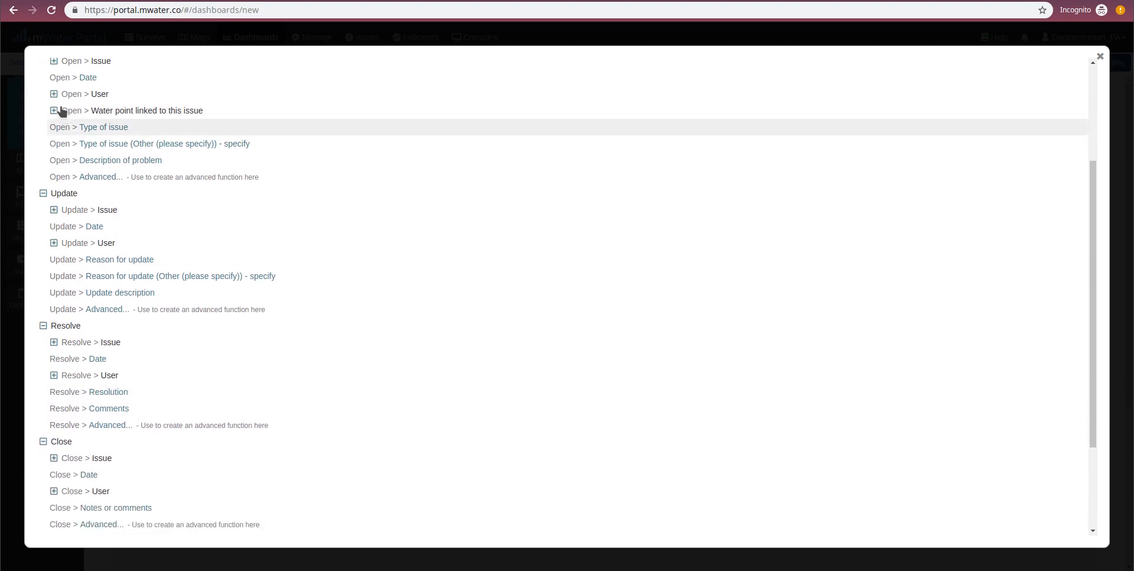
scroll(56, 114, up, 1)
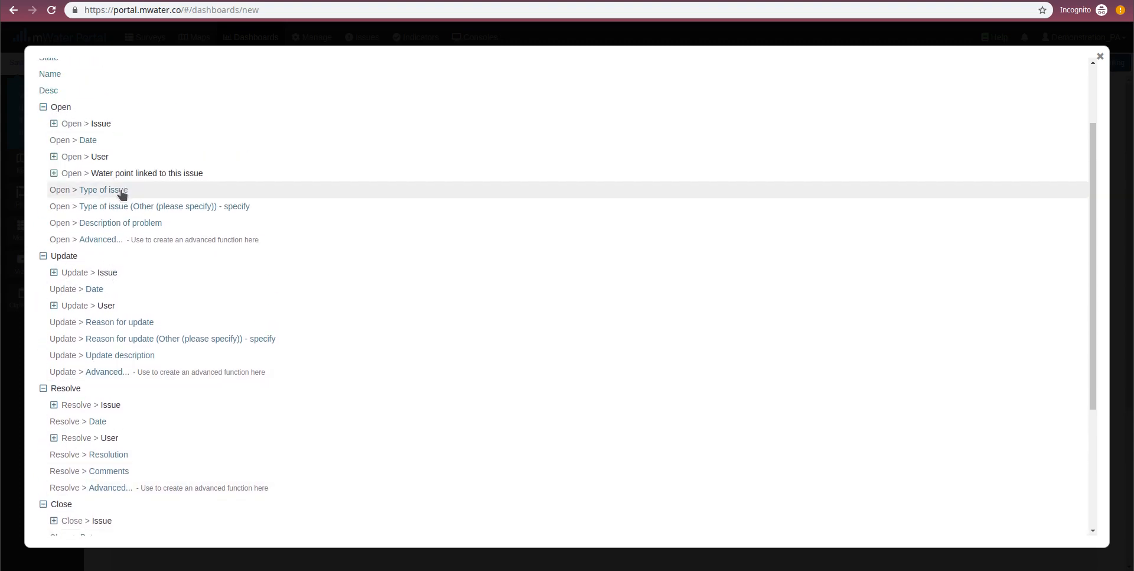
scroll(121, 260, down, 1)
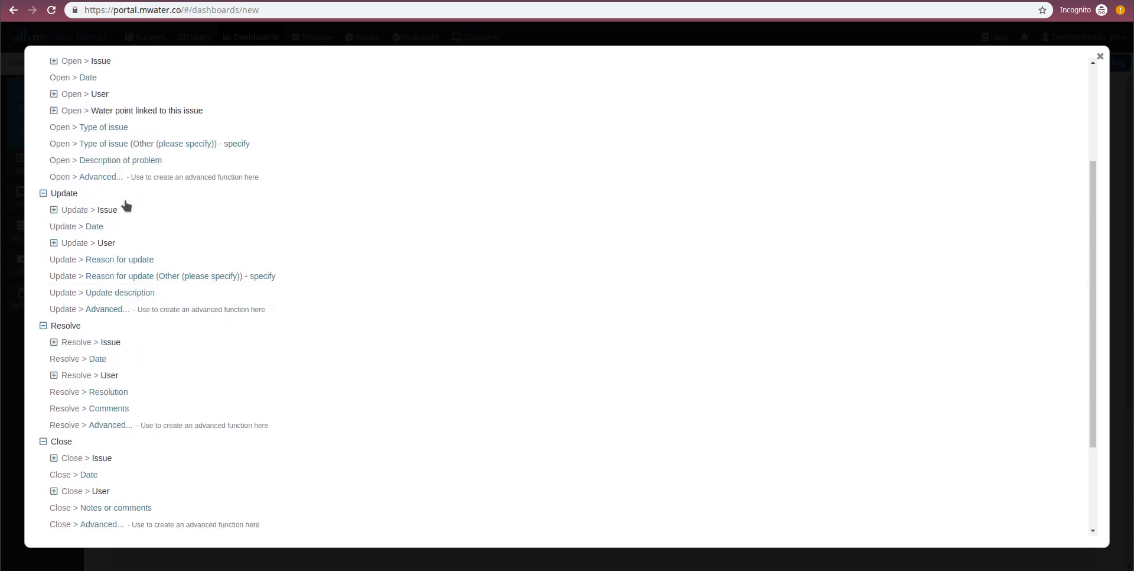
scroll(113, 333, down, 1)
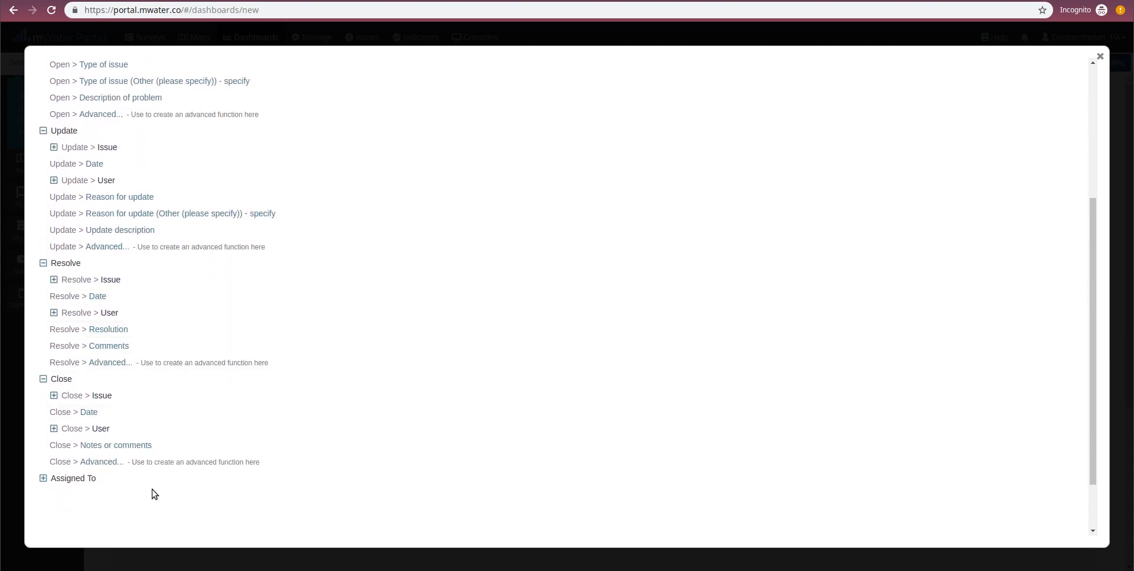
scroll(178, 284, up, 2)
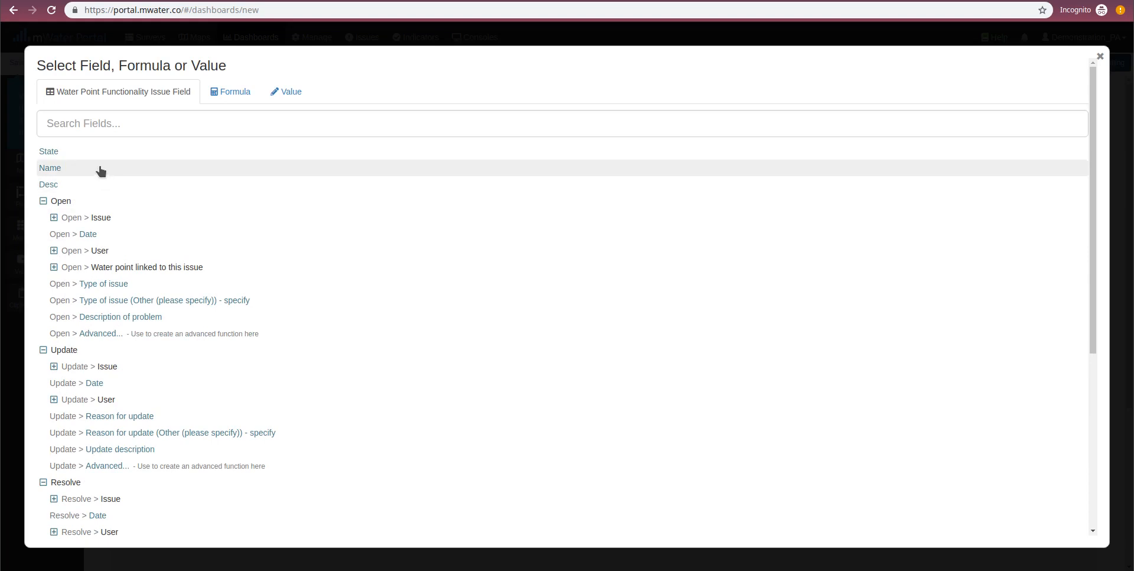
- Set the bar chart's horizontal axis to State and exclude the None value
click(109, 155)
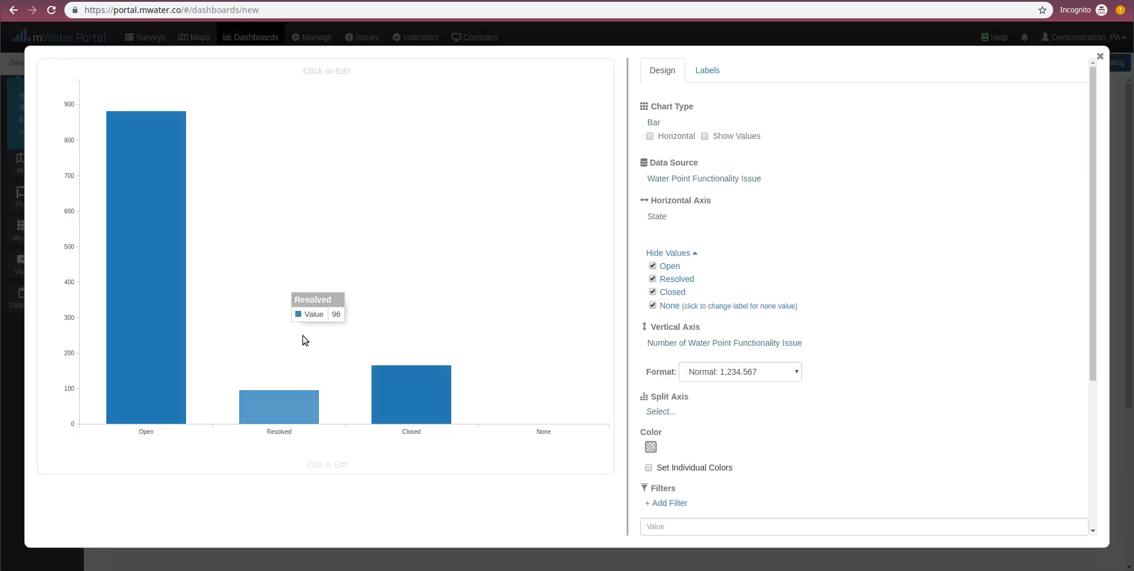
click(653, 306)
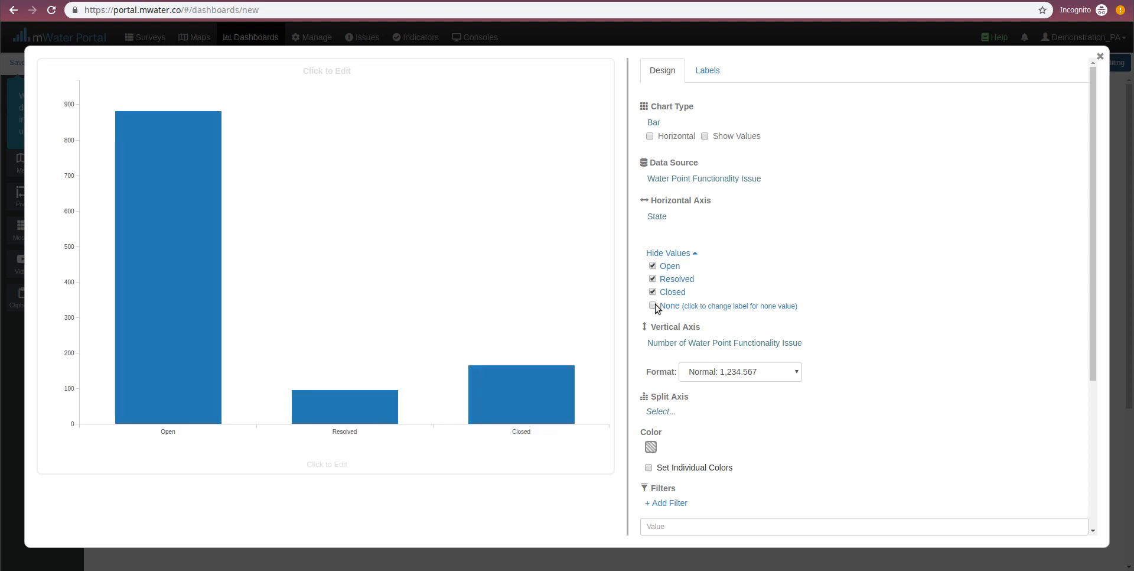
scroll(705, 211, down, 3)
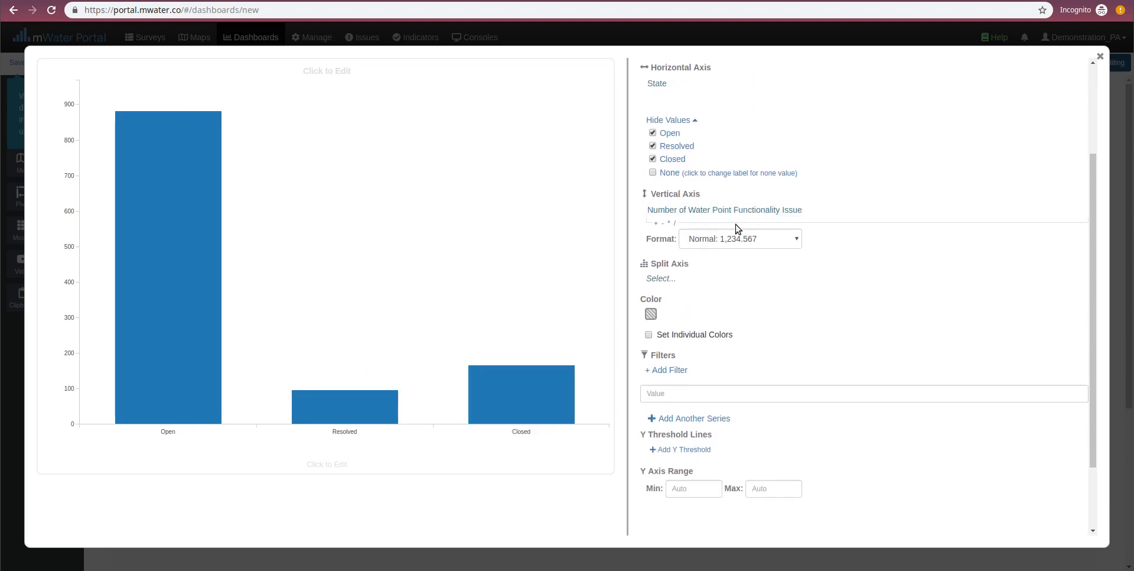
scroll(736, 228, up, 3)
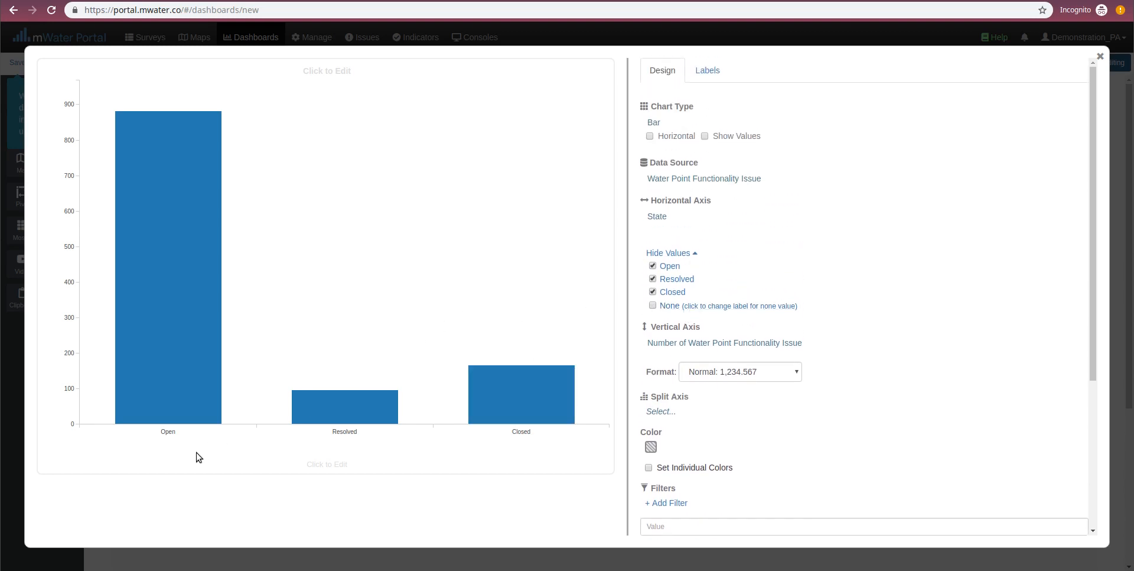
scroll(916, 149, down, 3)
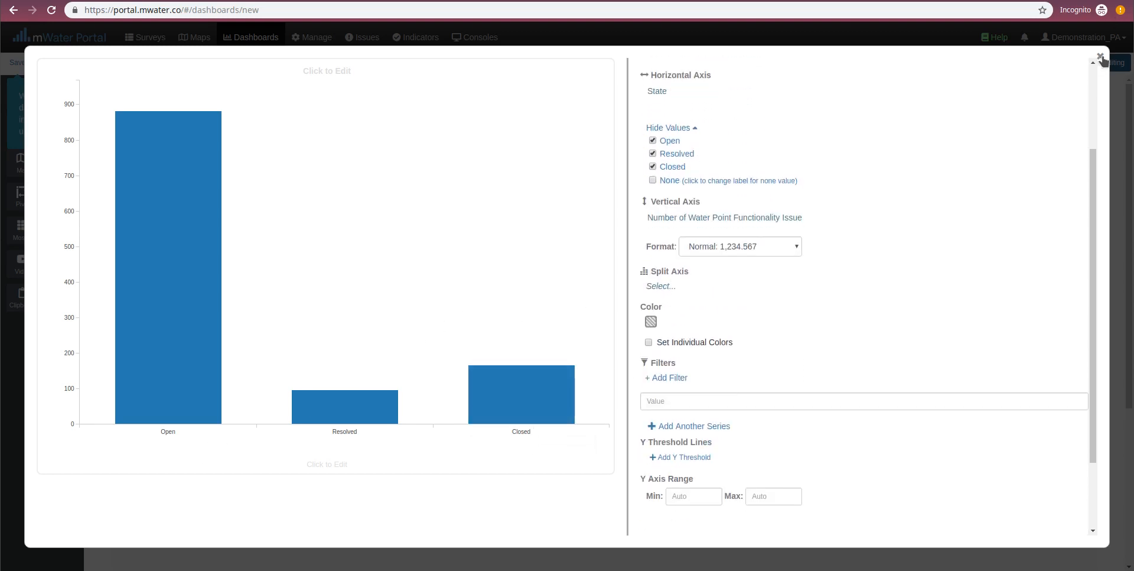
- Enable individual colors for the chart's bars, apply the pastel red, blue and green color scheme, and close the chart editor
drag(1103, 59, 932, 197)
click(699, 366)
click(650, 343)
scroll(657, 319, up, 3)
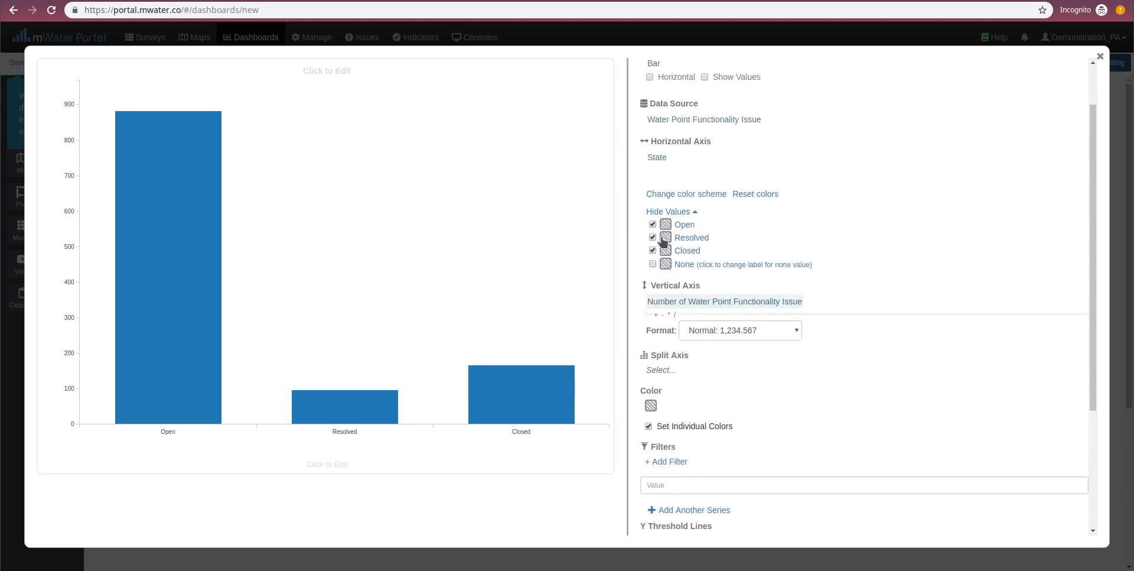
click(668, 253)
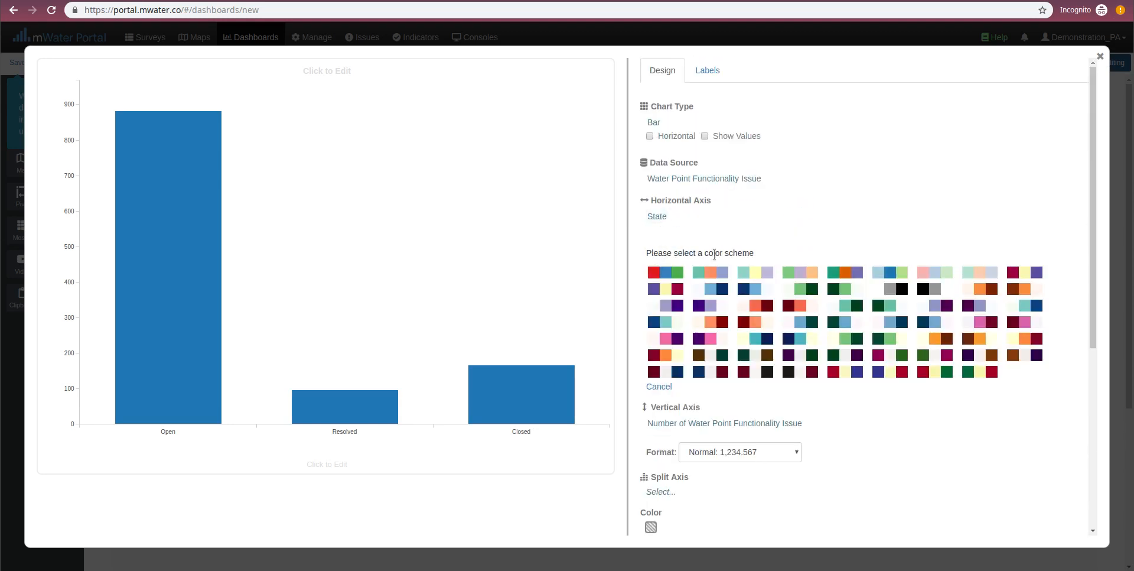
click(939, 273)
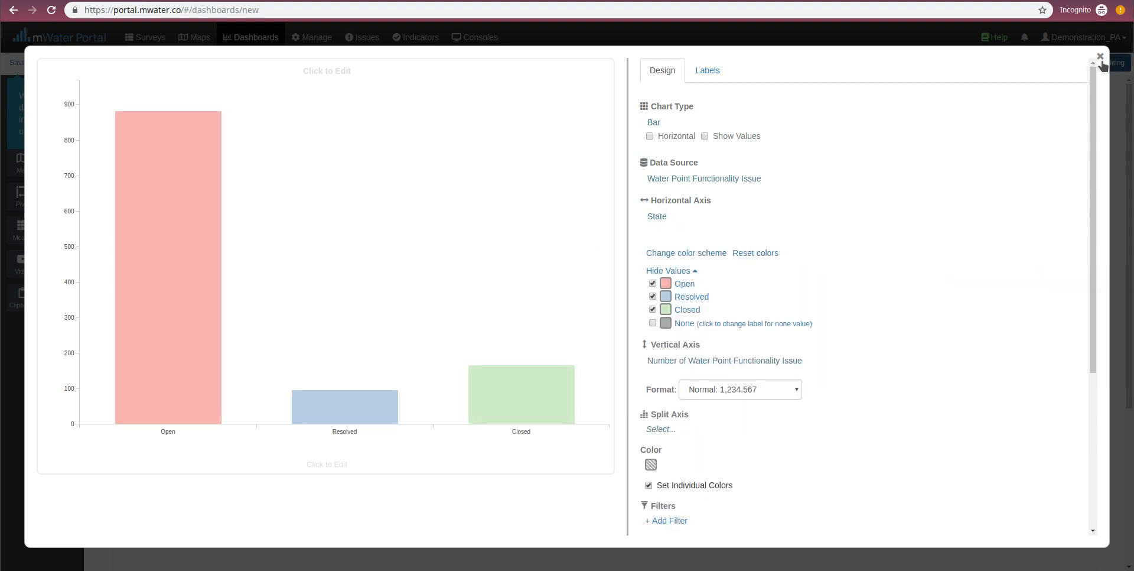
click(1100, 58)
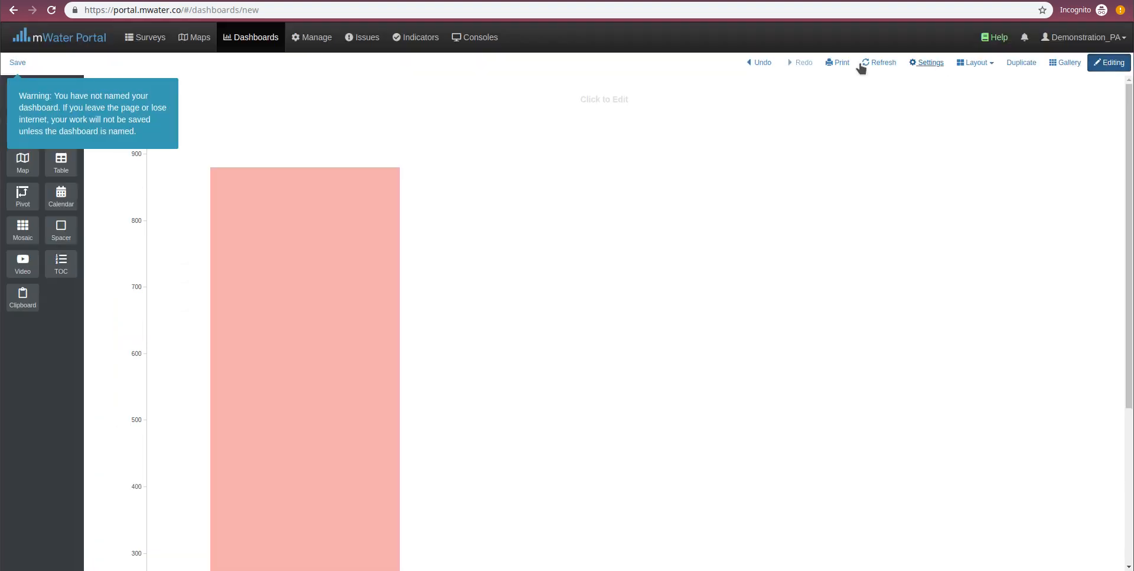
- Save the new dashboard under the name Issues Demonstration
click(17, 63)
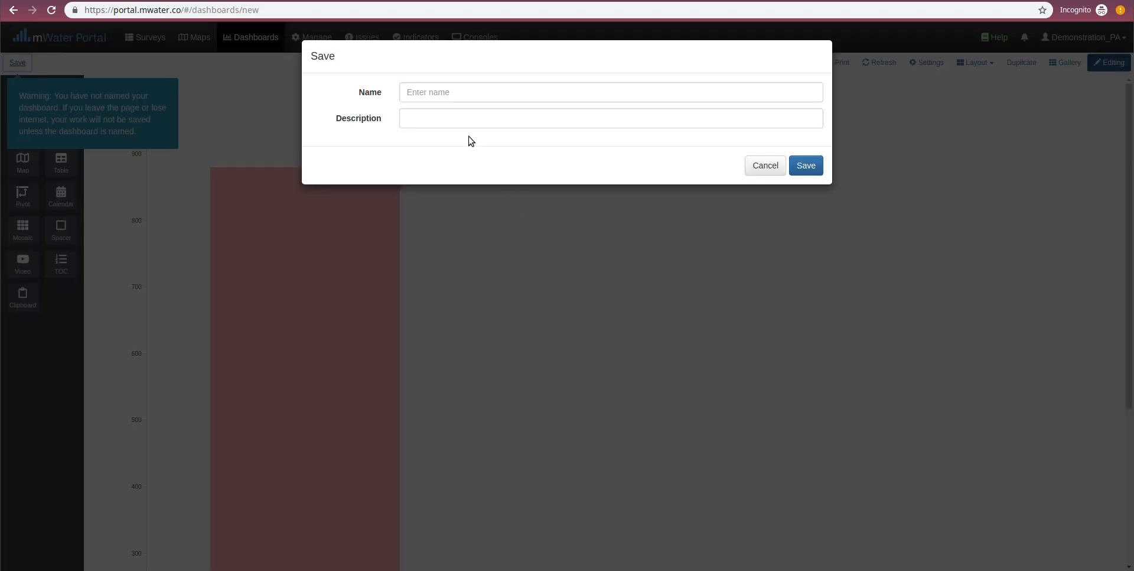
click(468, 96)
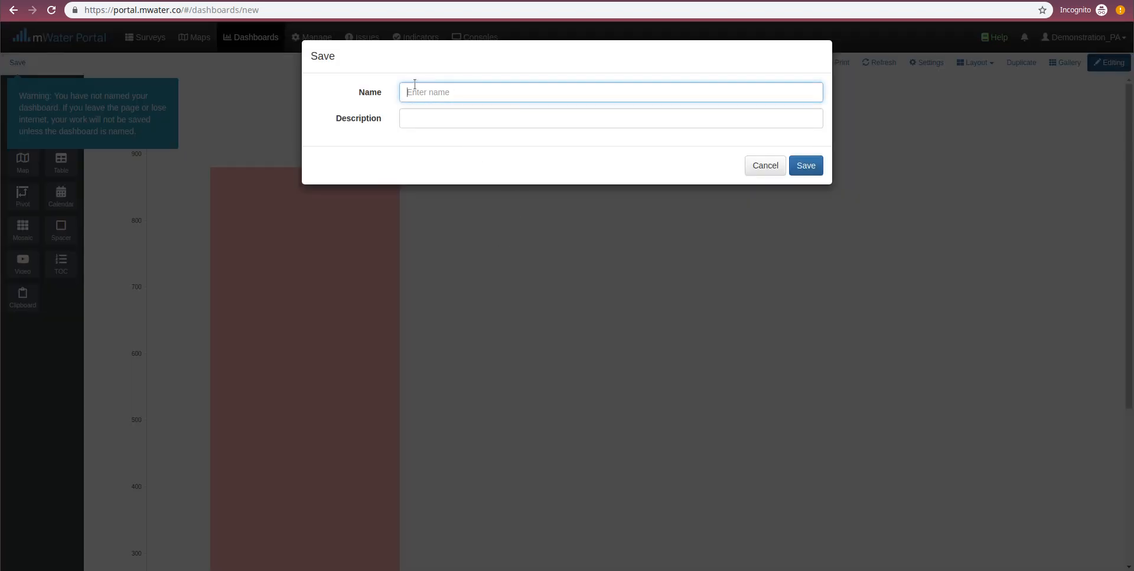
text(Issues Demonstration)
click(807, 165)
- Add a map to the left of the bar chart with a Markers and Shapefiles layer using Water Point Functionality Issue as data source
drag(22, 161, 139, 145)
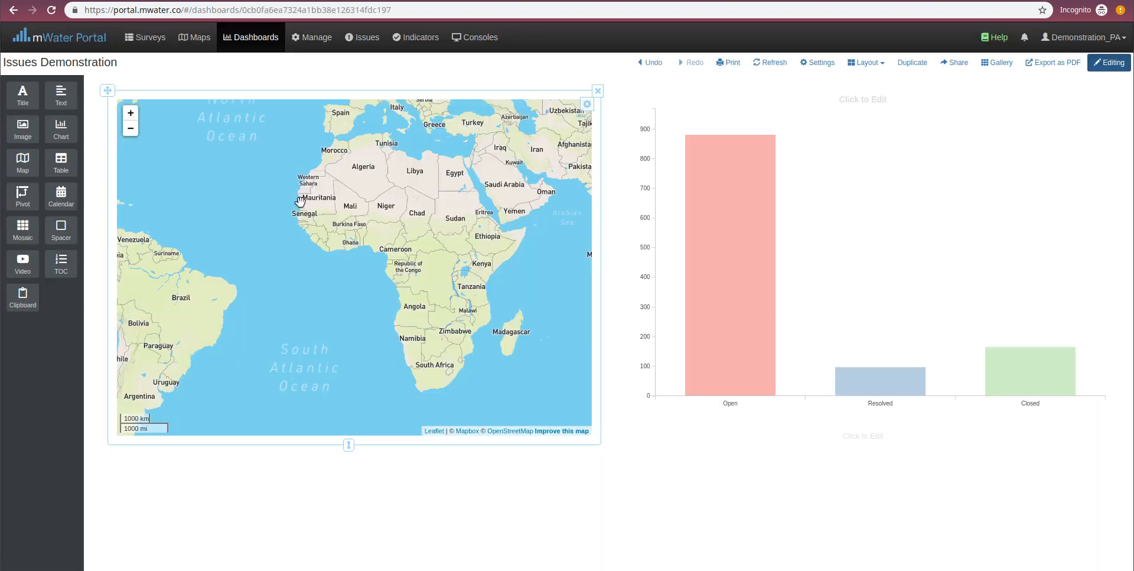
click(587, 106)
click(580, 123)
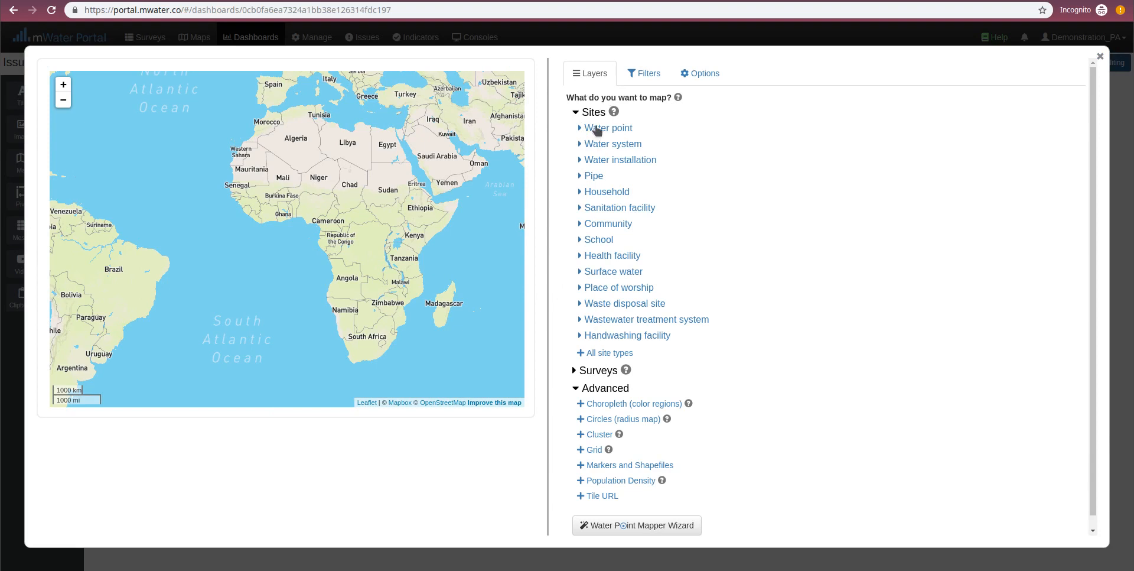
scroll(611, 208, down, 1)
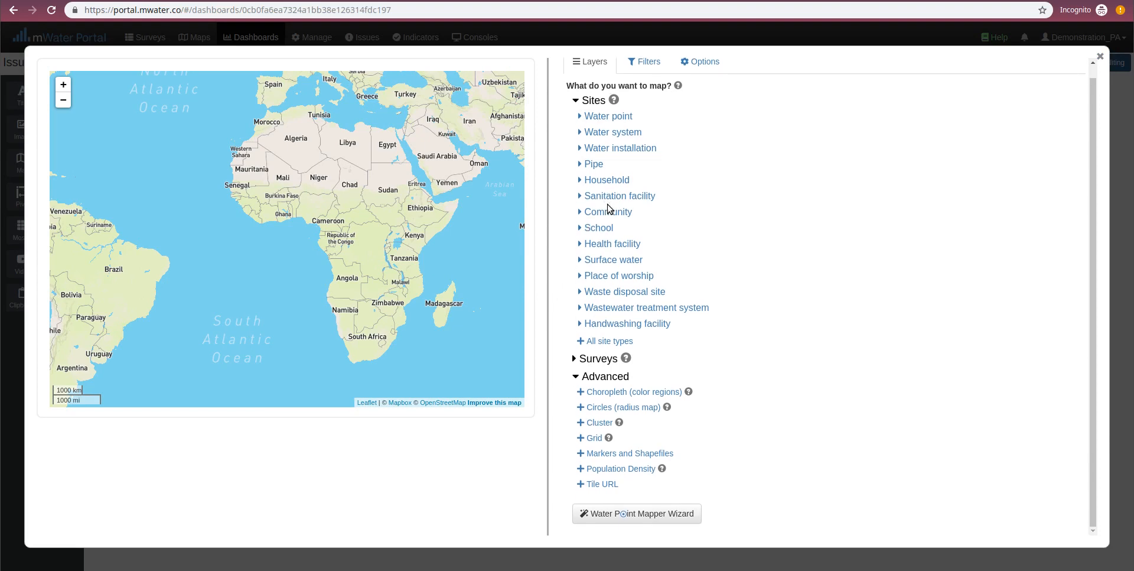
click(610, 453)
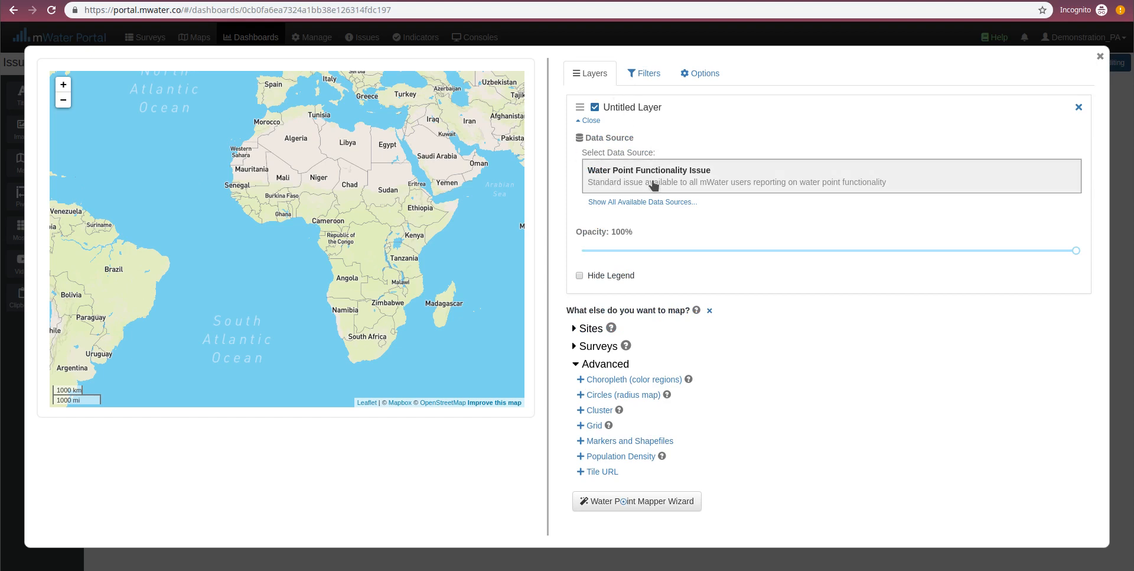
click(615, 168)
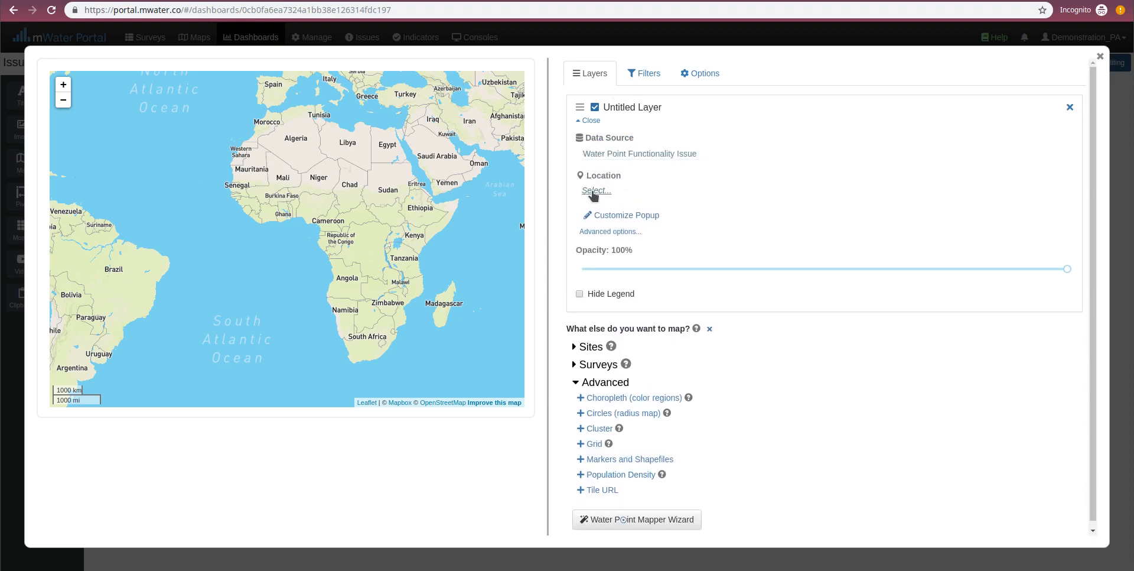
- Set the marker layer's location to the GPS Location of the water point linked to the opened issue
click(593, 191)
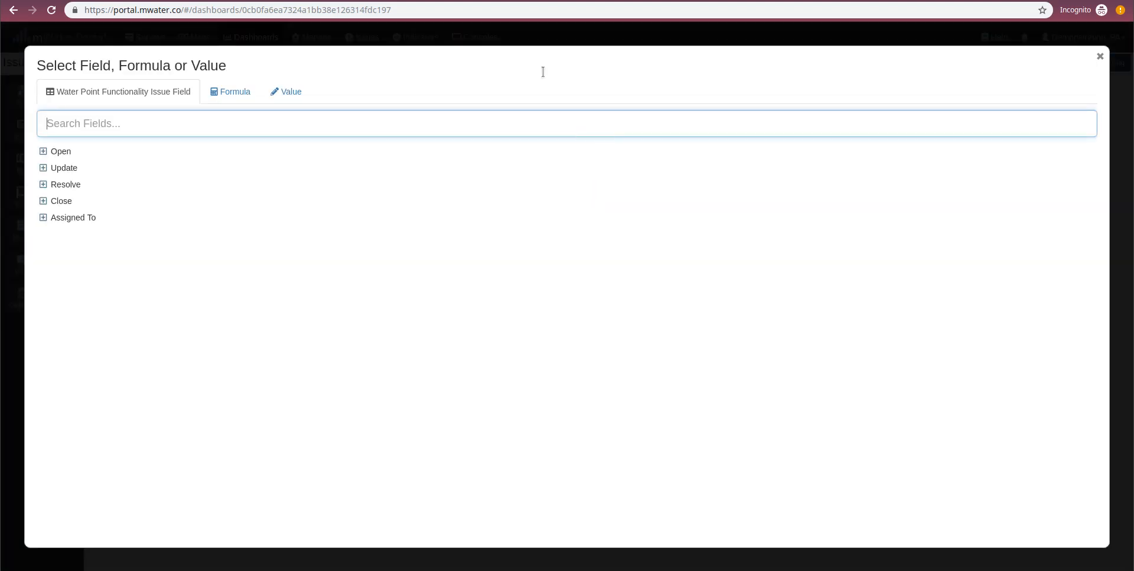
click(43, 152)
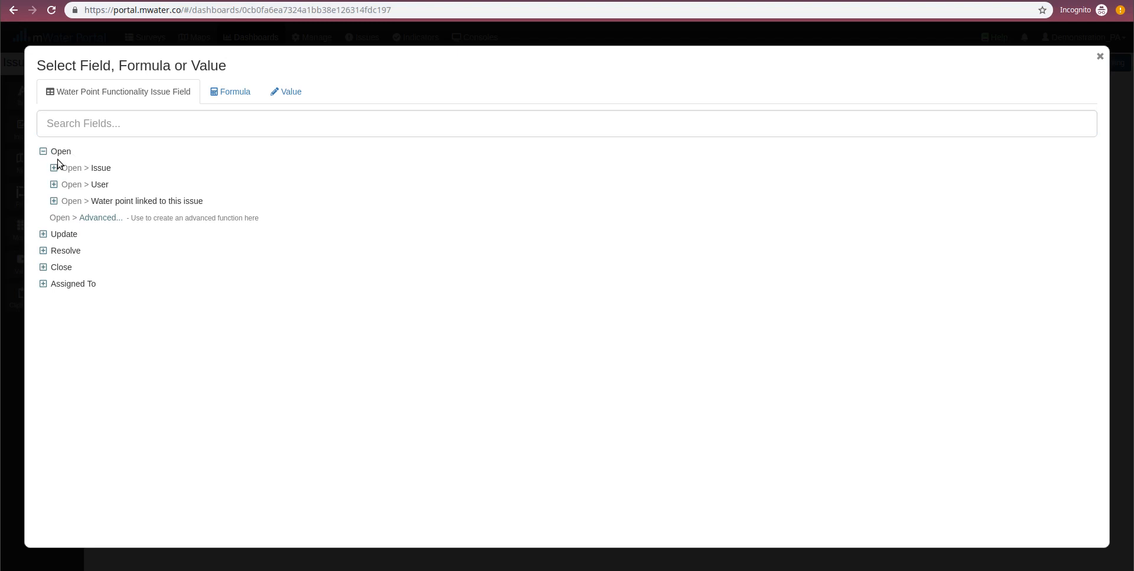
click(54, 201)
click(75, 217)
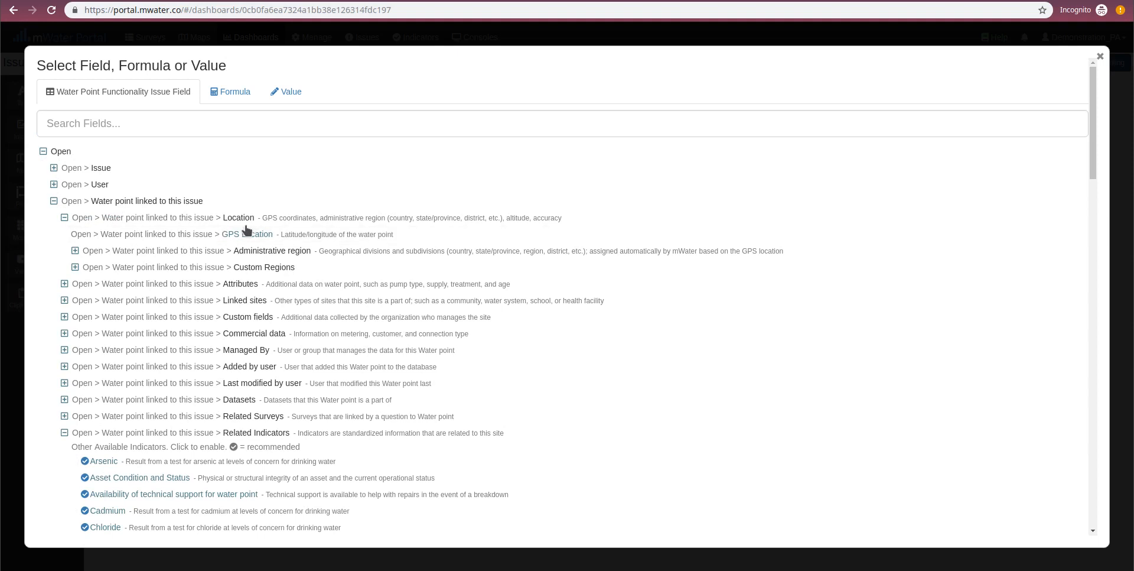
click(235, 236)
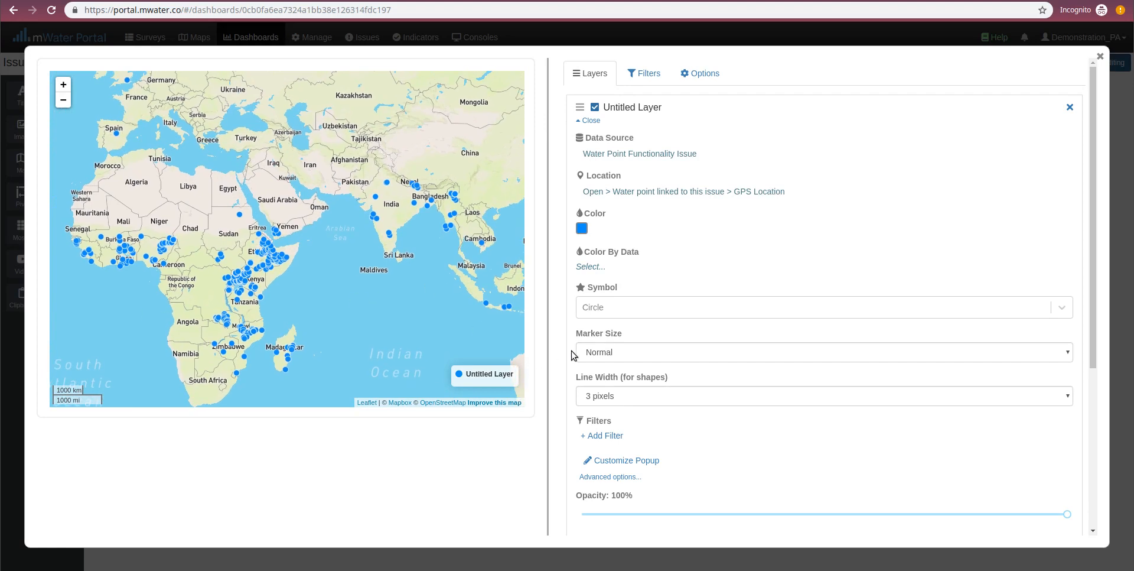
- Color the map markers by State using the pastel red, blue and green color scheme
click(591, 267)
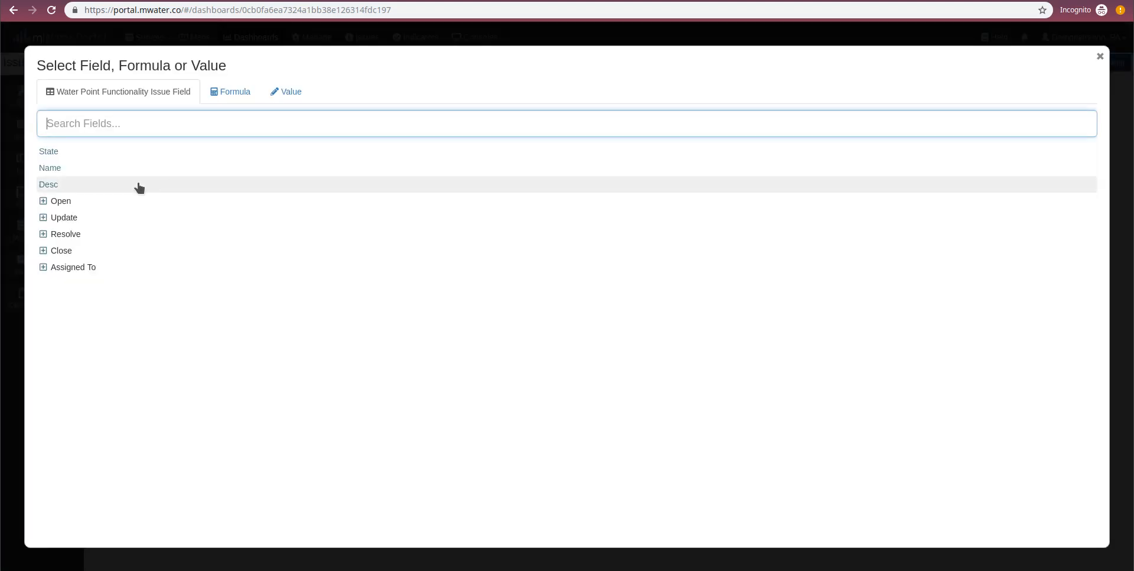
click(55, 156)
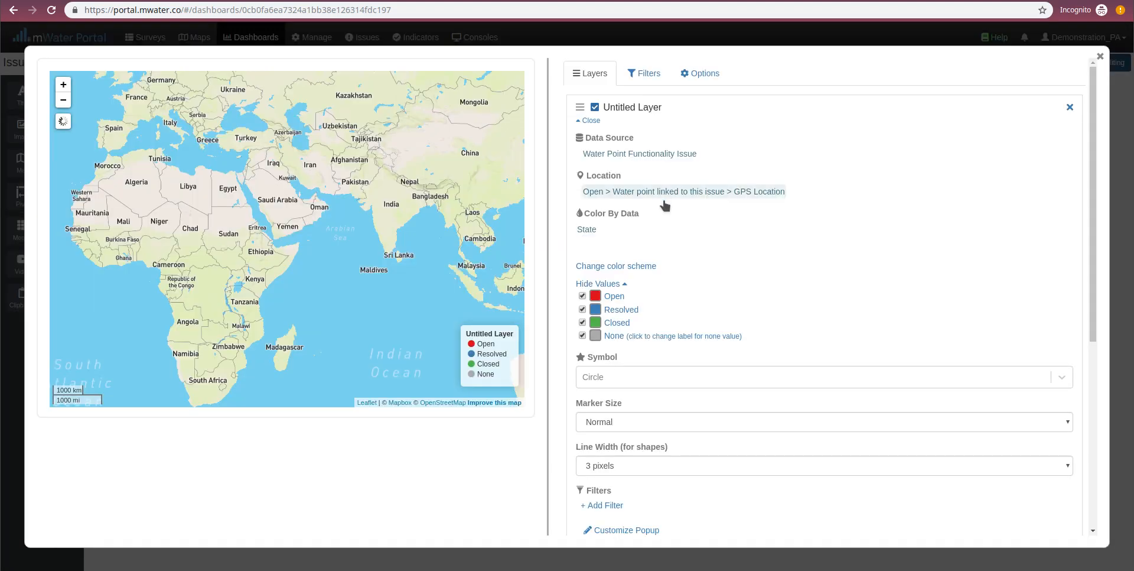
click(599, 267)
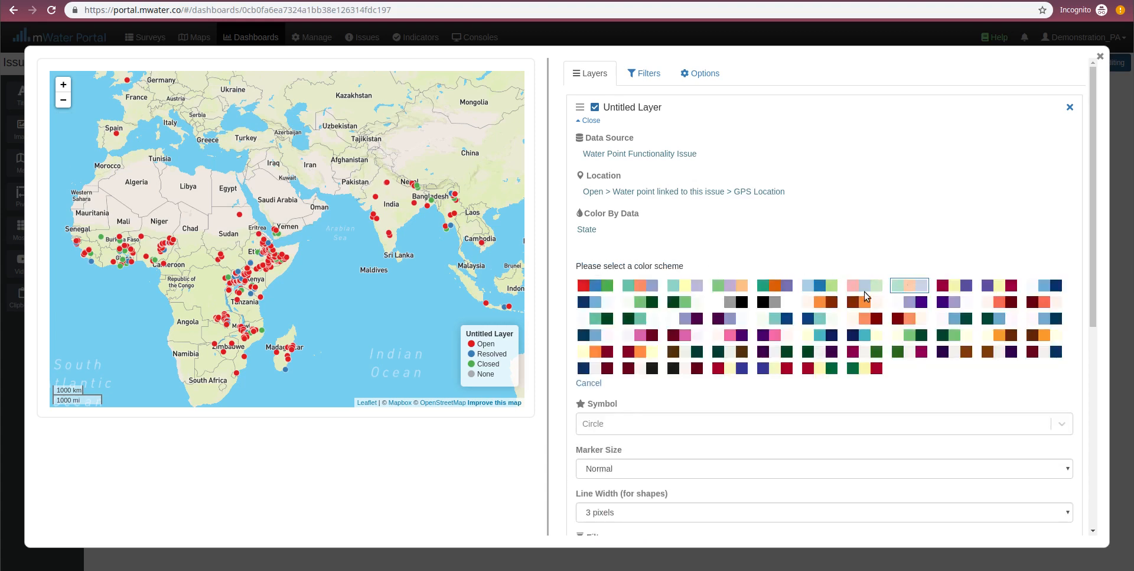
click(868, 286)
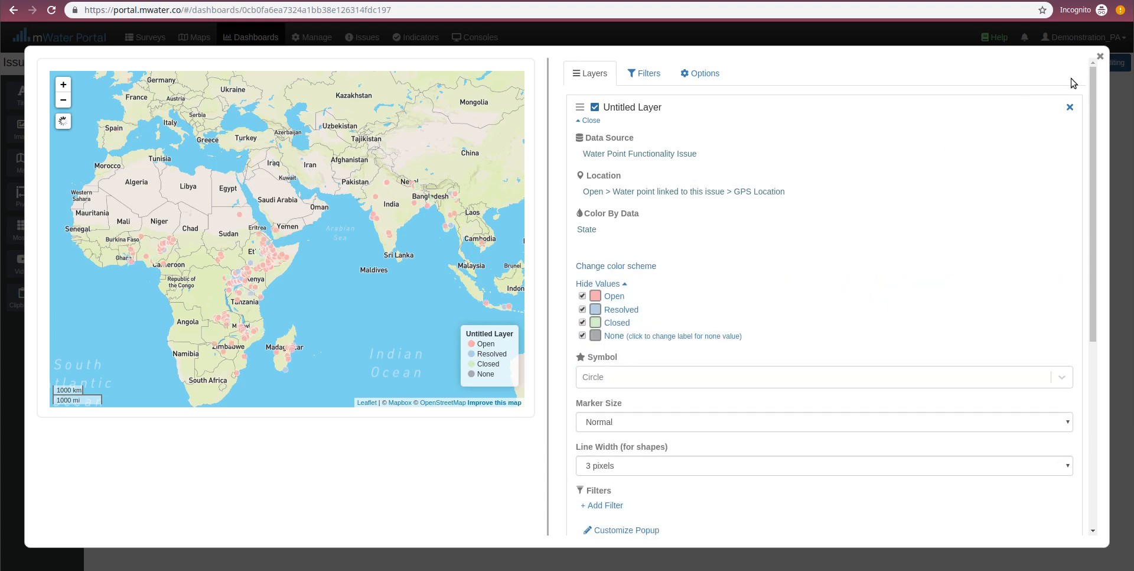
- Set the map's background to Light and rename its marker layer Water point functionality issue
click(703, 74)
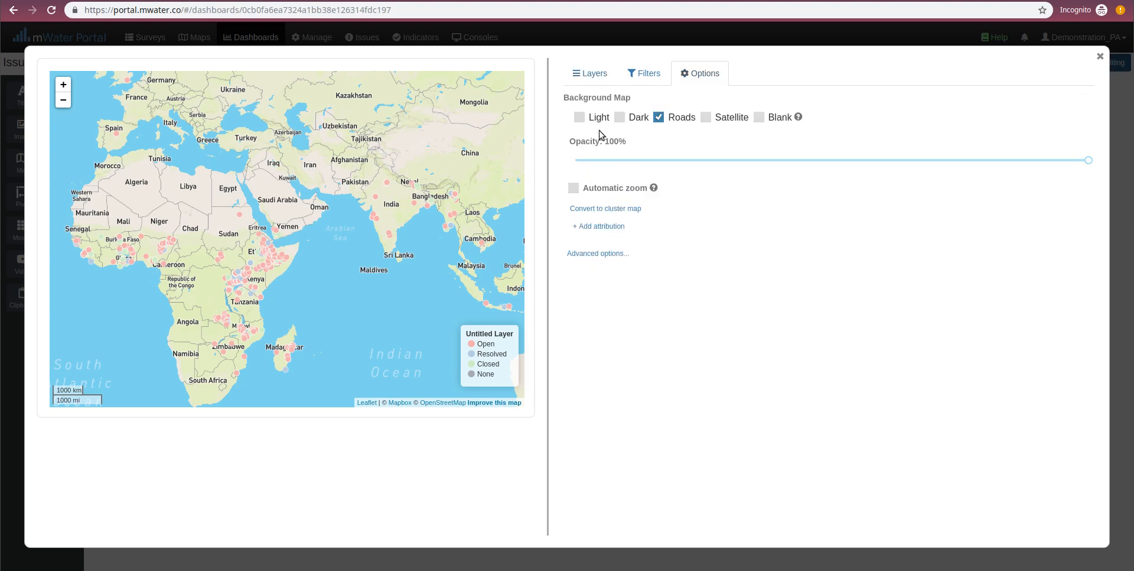
click(596, 118)
click(591, 73)
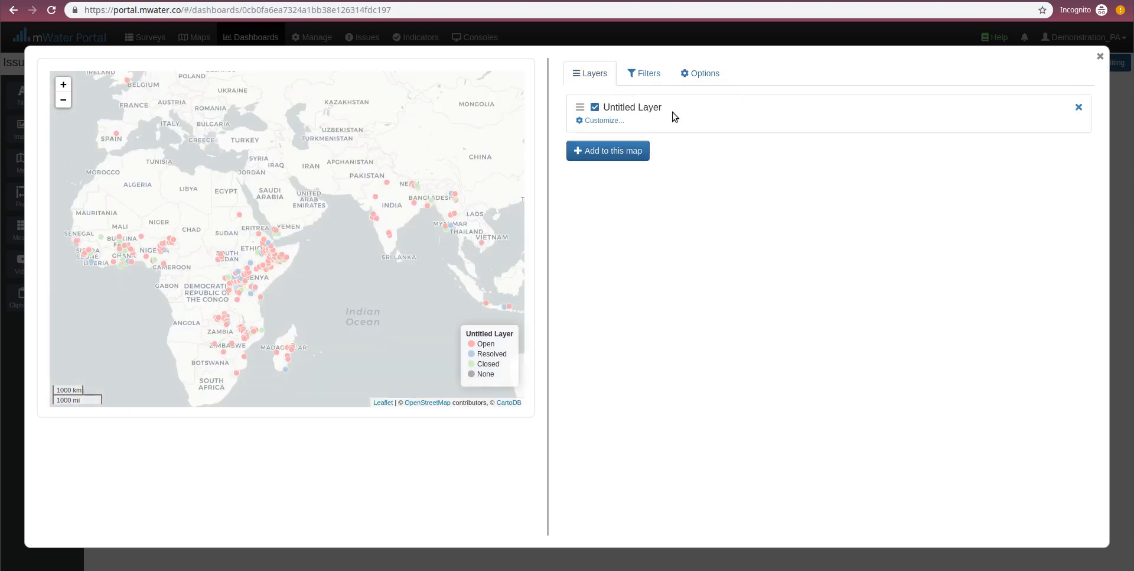
click(663, 109)
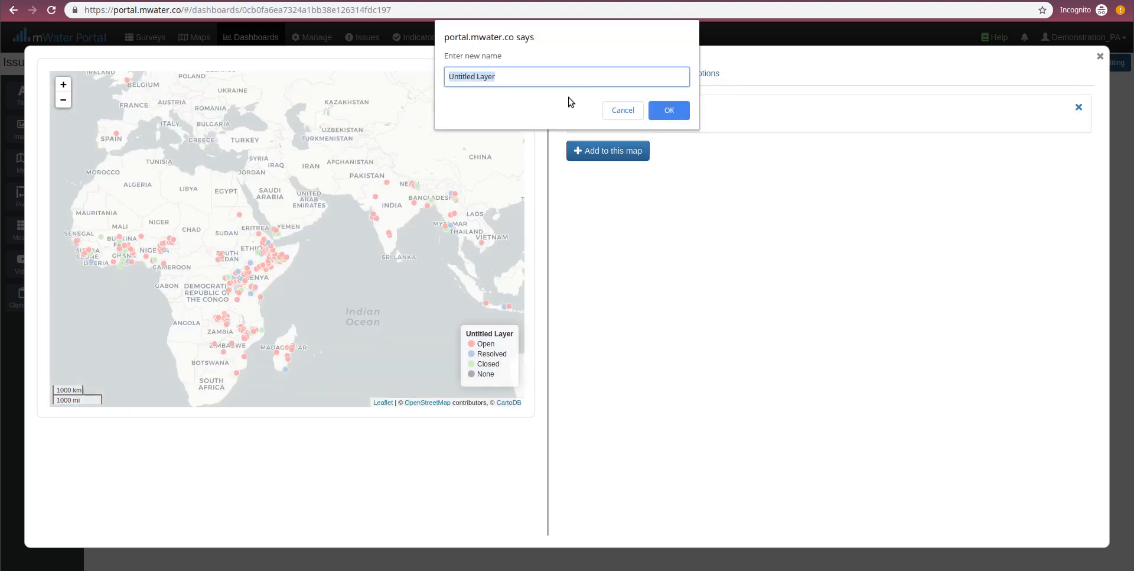
text(Water point functionality issue)
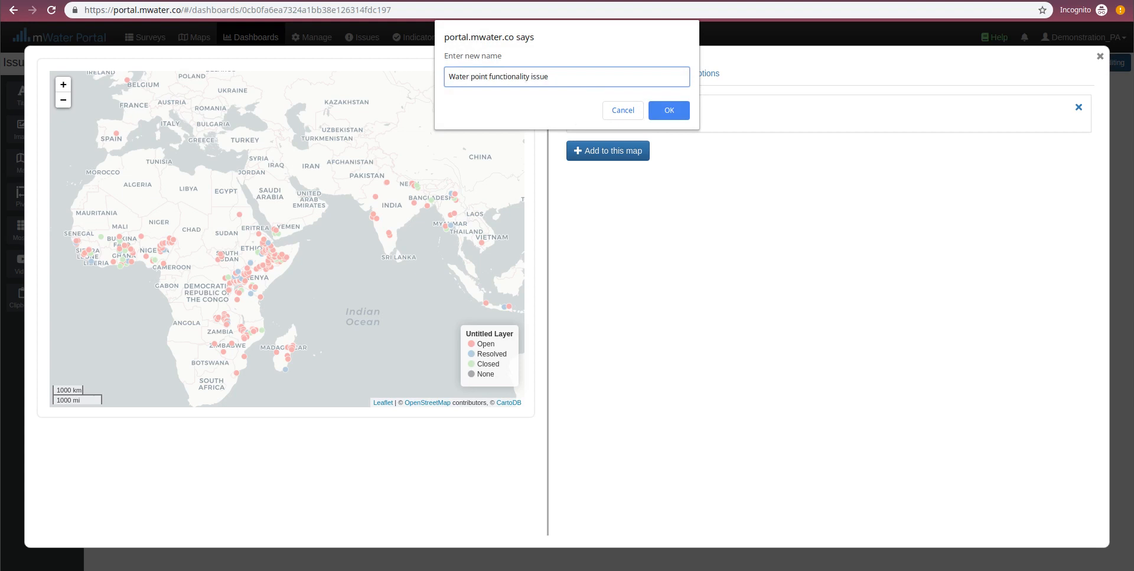
click(683, 118)
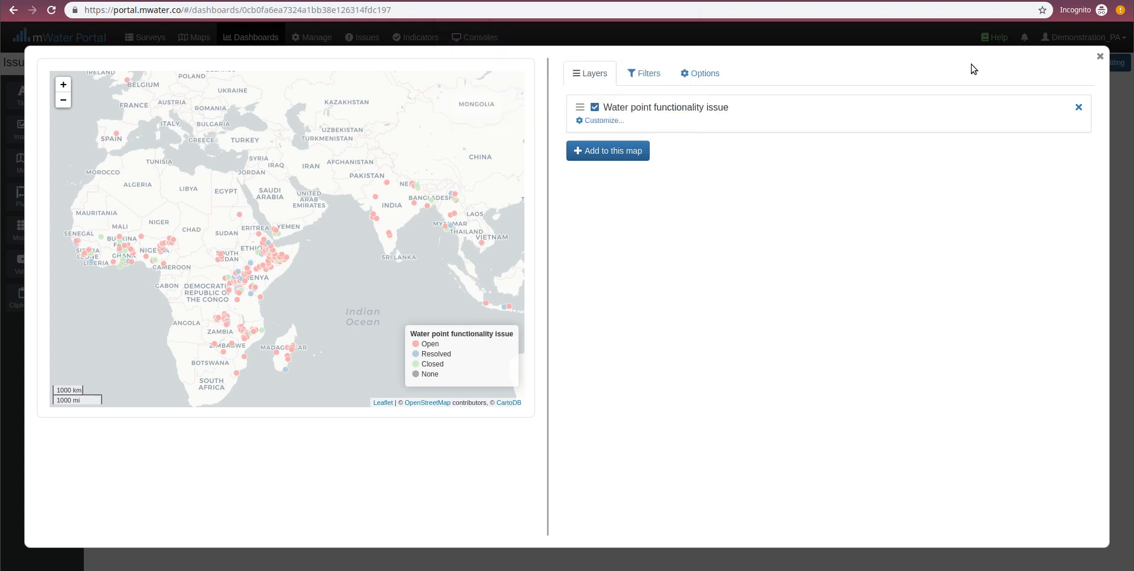
click(1101, 56)
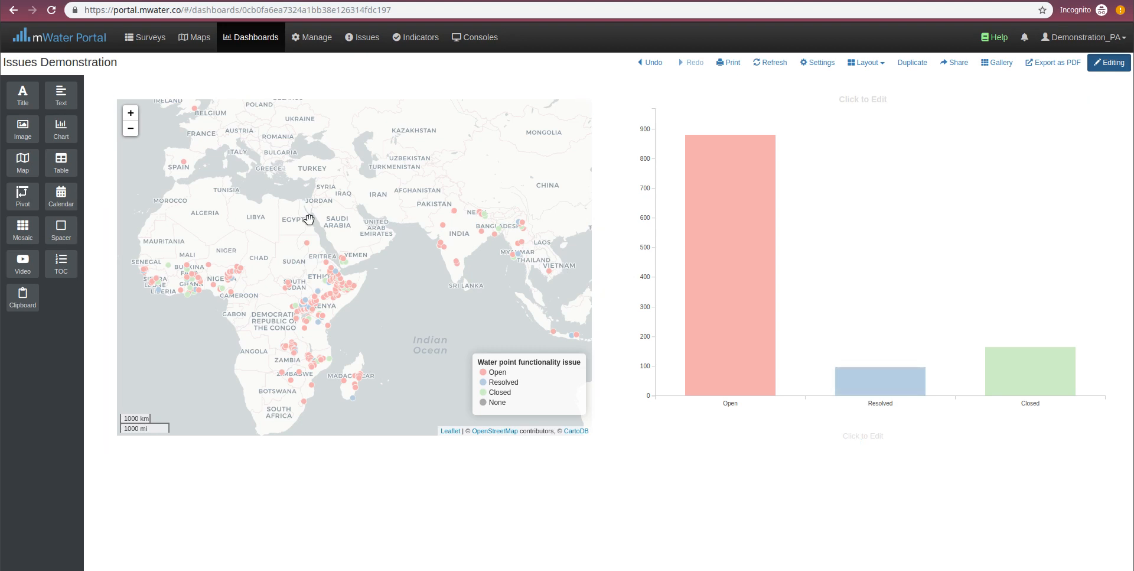
- Leave dashboard editing mode and filter the map to Resolved issues using the bar chart
click(1111, 62)
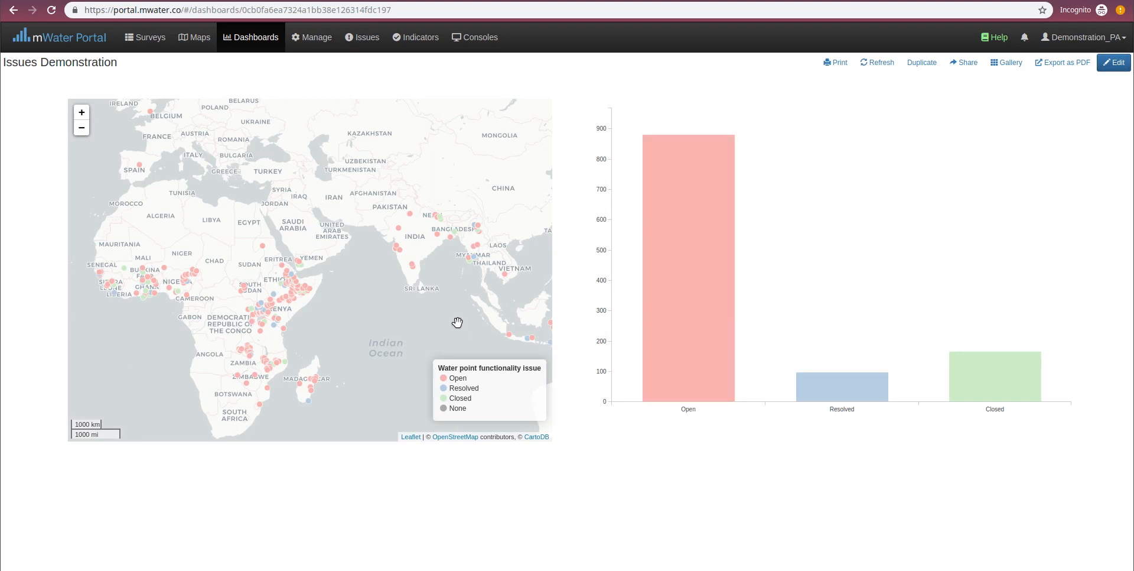
drag(457, 322, 377, 256)
mouse_move(775, 227)
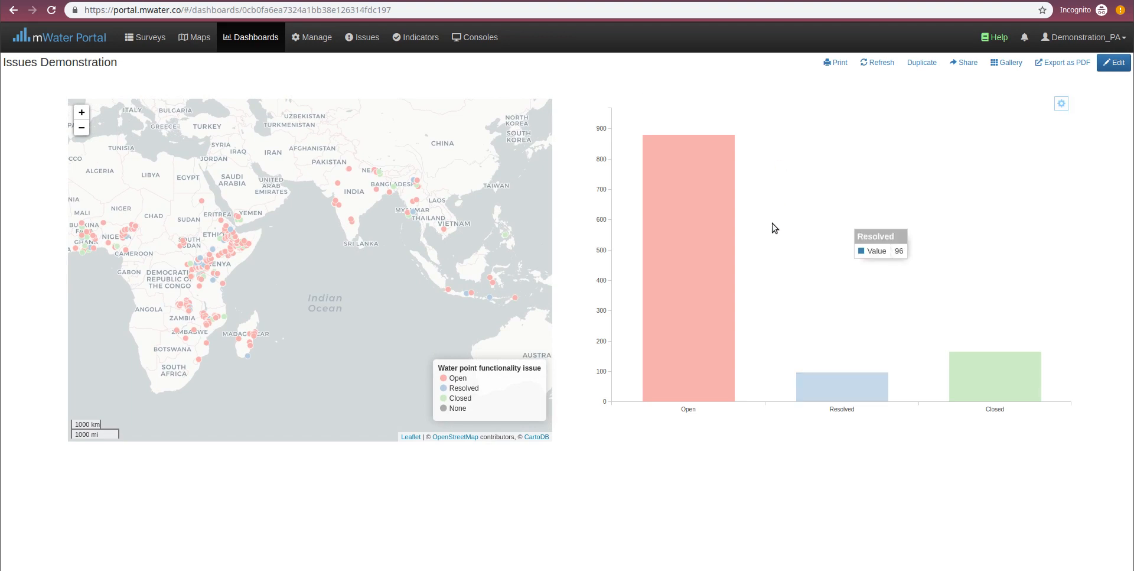
click(833, 385)
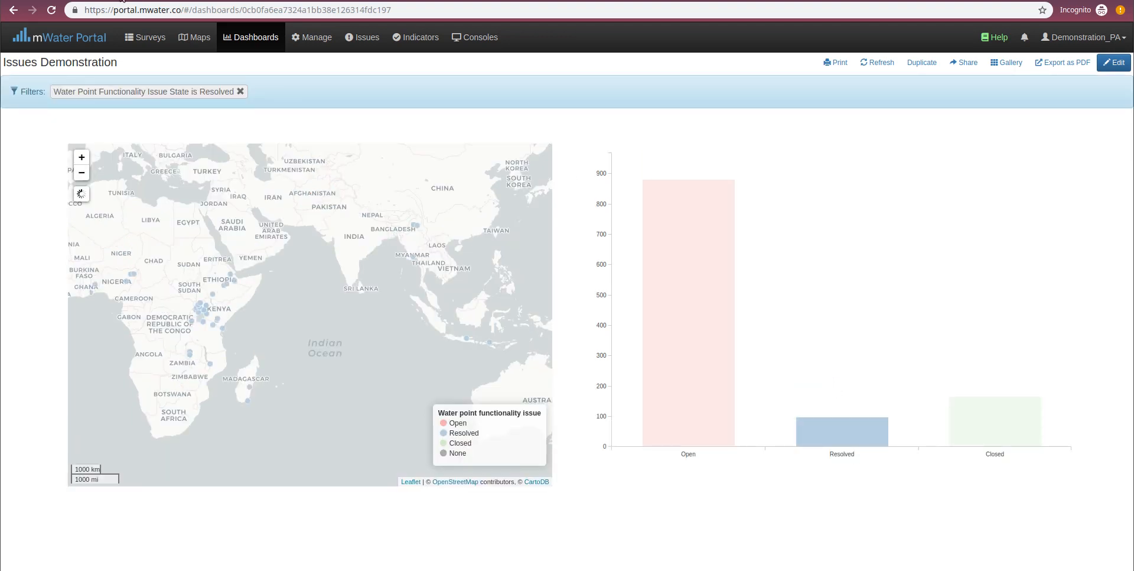
drag(299, 162, 329, 190)
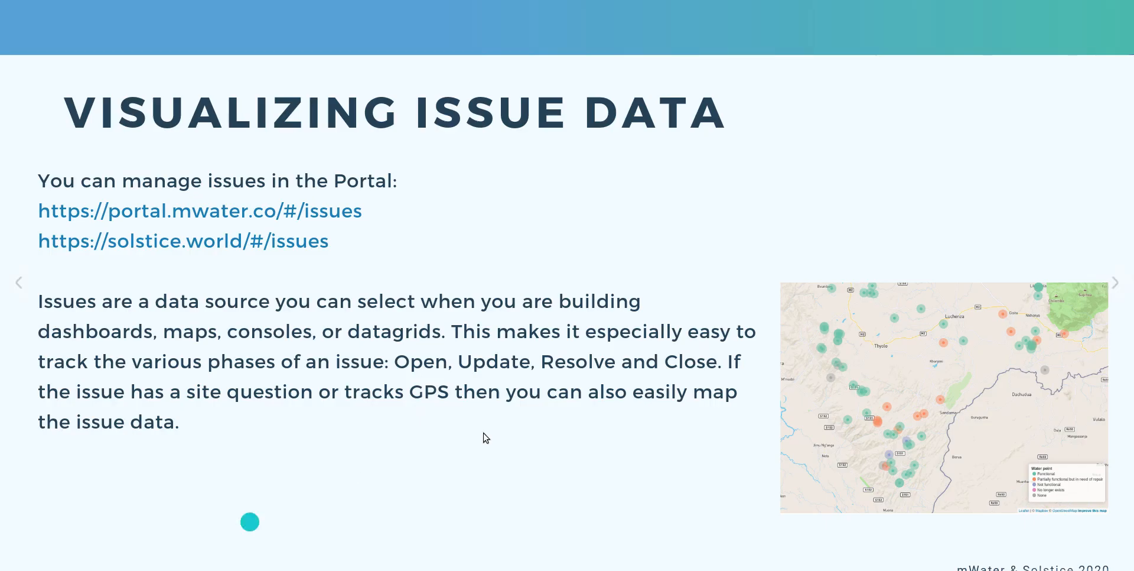
click(1106, 284)
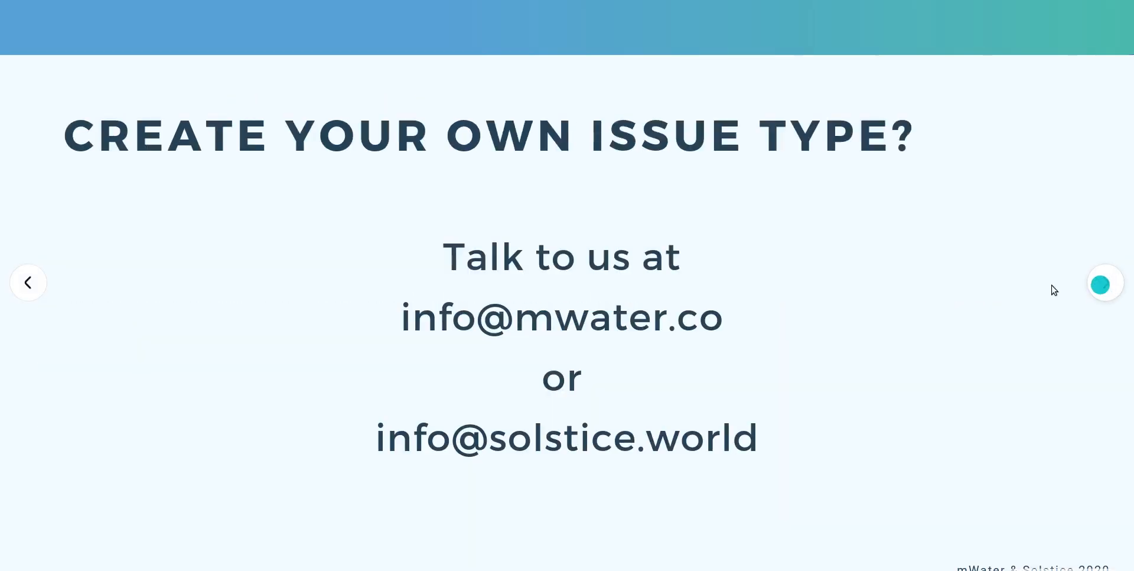